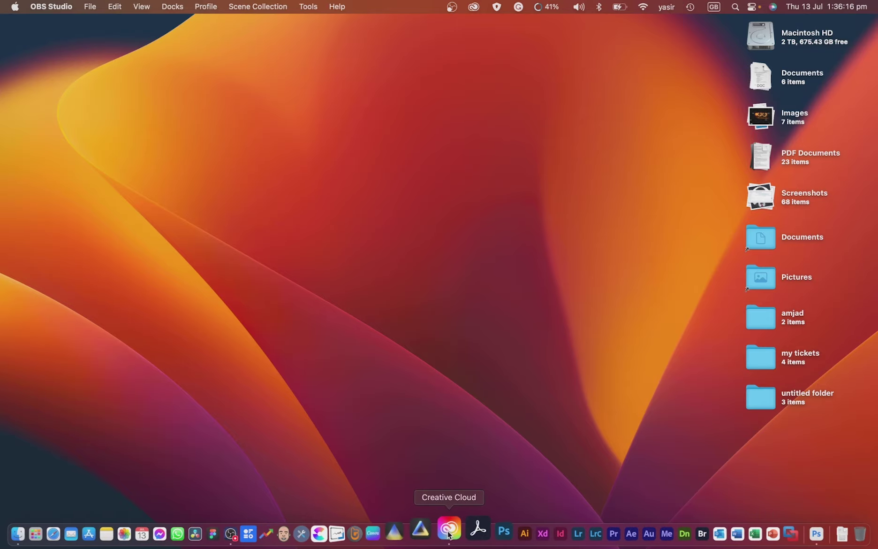
Switch to Creative Cloud and look up Photoshop (Beta) among the beta apps, and minimize the window when done
{"action": "left_click", "coordinate": [449, 530]}
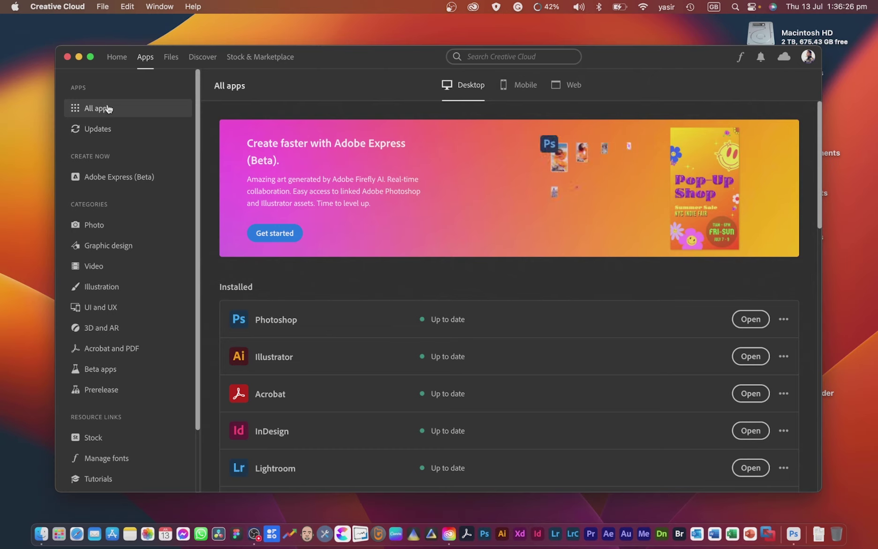
{"action": "scroll", "coordinate": [414, 367], "scroll_direction": "down", "scroll_amount": 3}
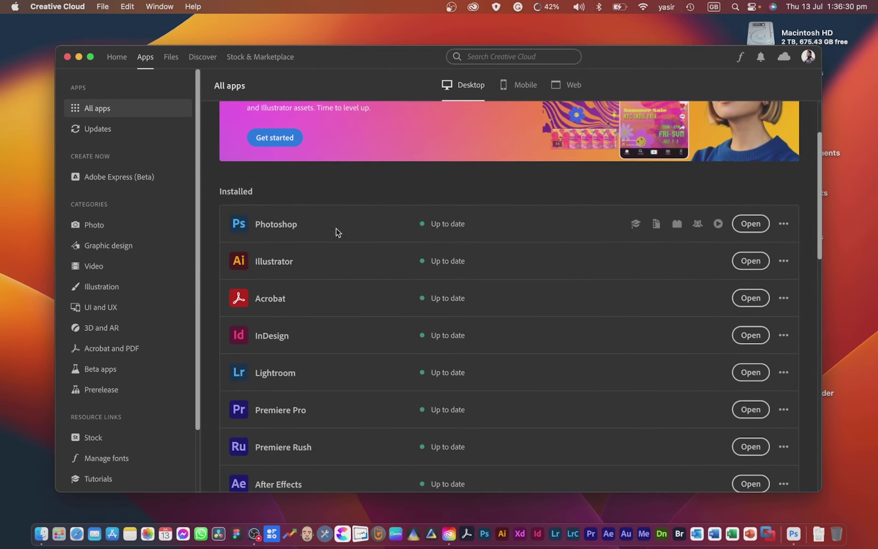
{"action": "left_click", "coordinate": [103, 370]}
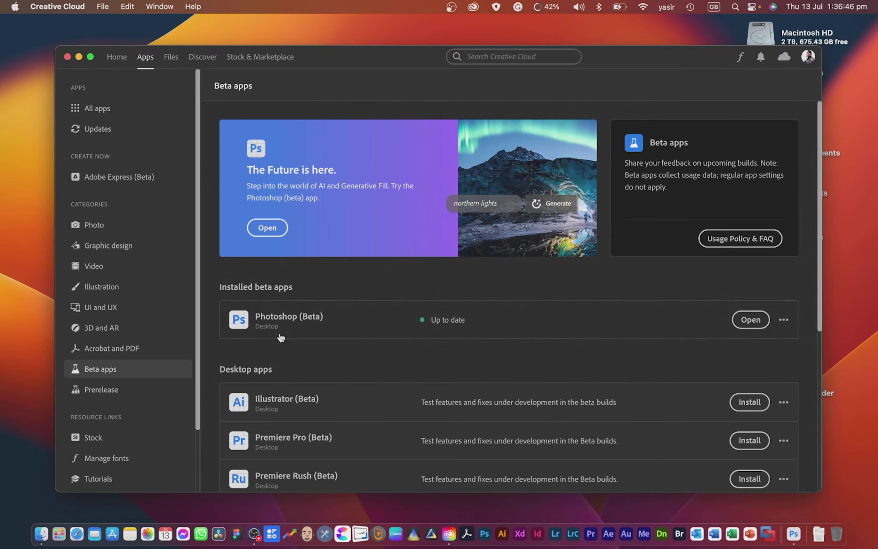
{"action": "left_click", "coordinate": [78, 56]}
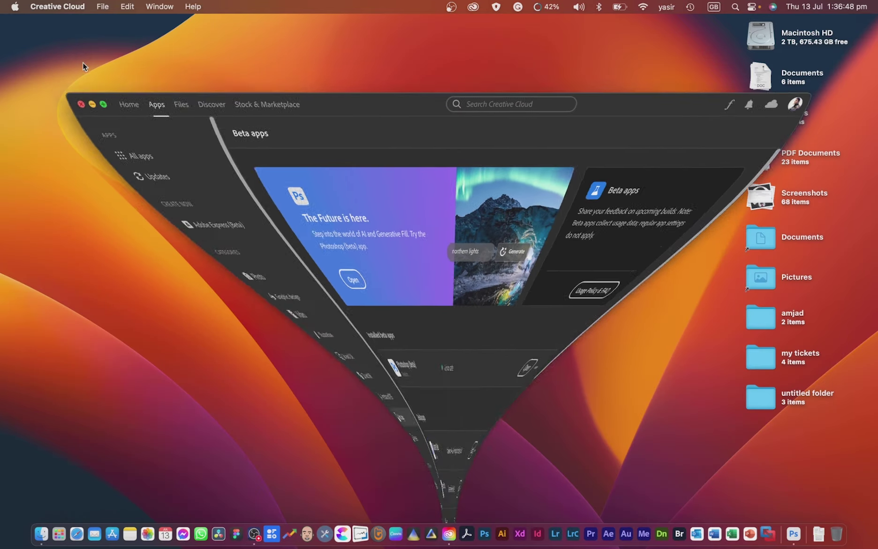
Switch to Photoshop (Beta) and select the entire blank 1920 x 1080 px canvas with the Rectangular Marquee tool
{"action": "left_click", "coordinate": [793, 532]}
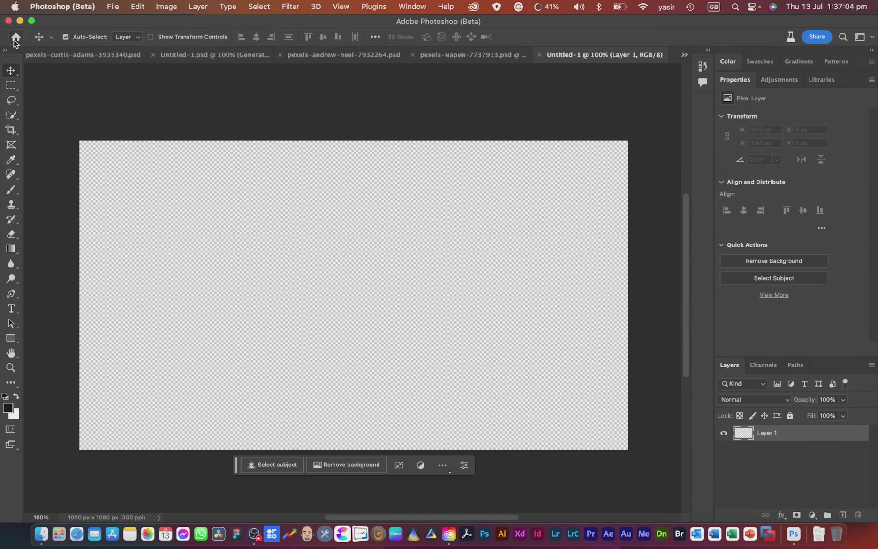
{"action": "left_click", "coordinate": [14, 40]}
{"action": "left_click", "coordinate": [11, 86]}
{"action": "left_click_drag", "start_coordinate": [74, 145], "coordinate": [634, 471]}
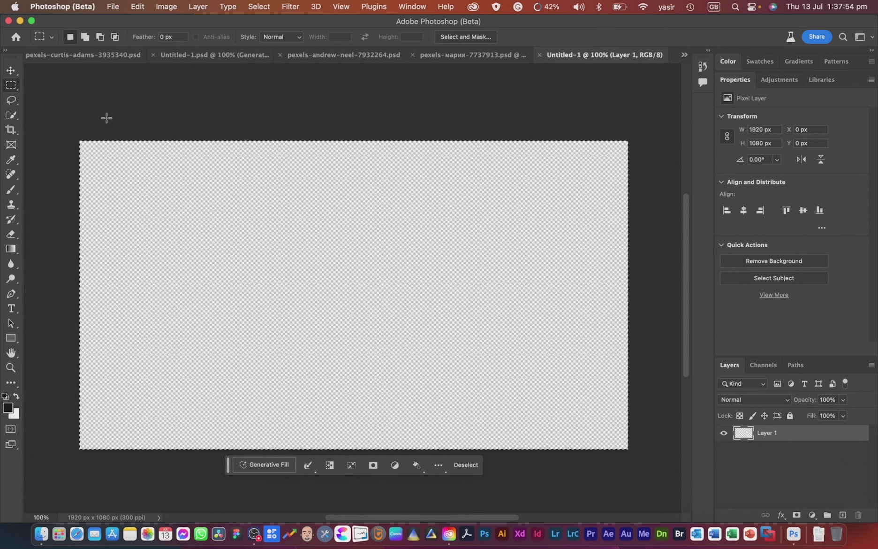
Locate the Generative Fill command, and hide the Contextual Task Bar and show it again
{"action": "left_click", "coordinate": [139, 7]}
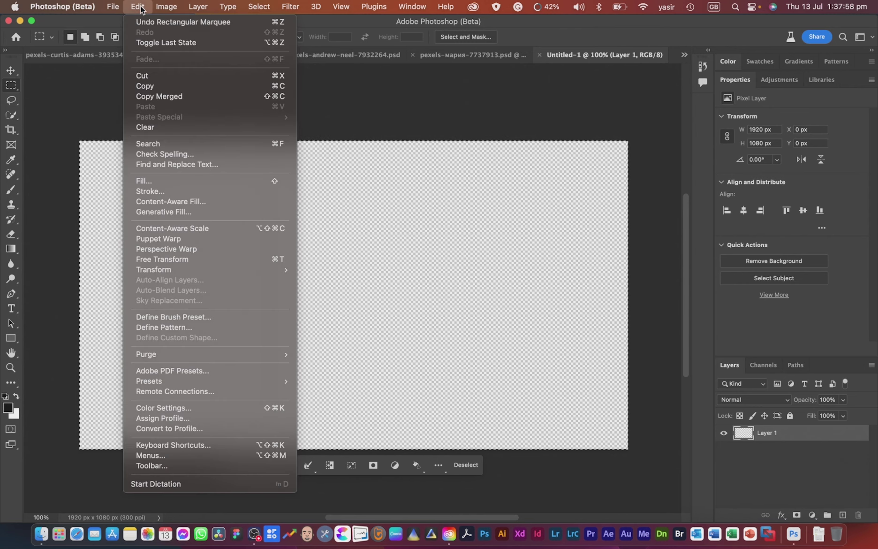
{"action": "left_click", "coordinate": [151, 213]}
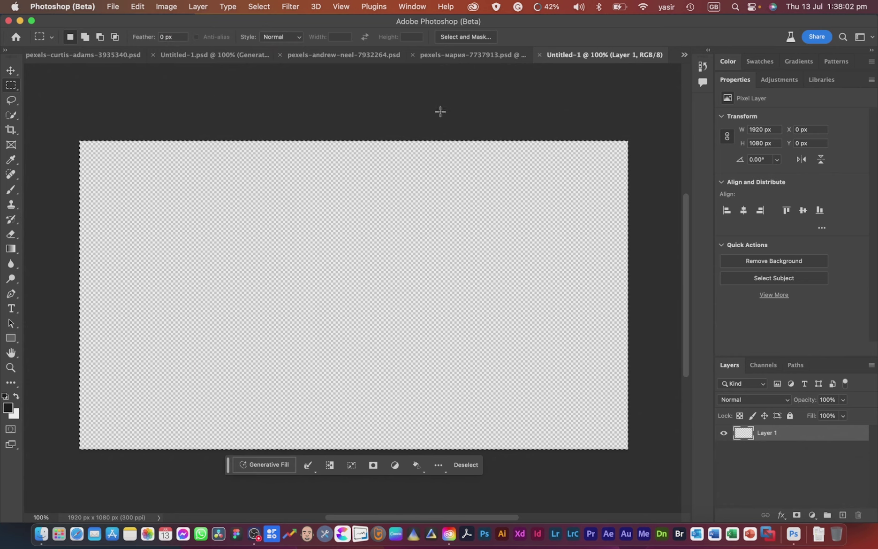
{"action": "left_click", "coordinate": [415, 6]}
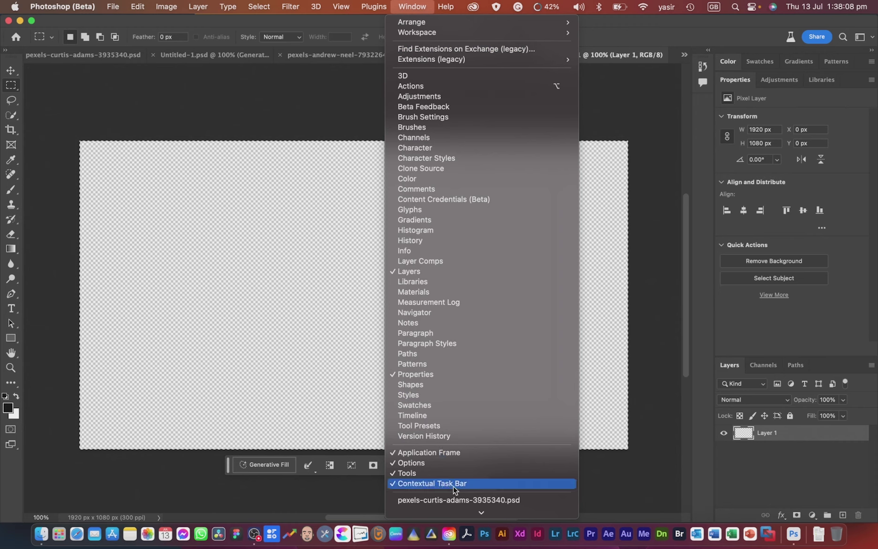
{"action": "left_click", "coordinate": [435, 486]}
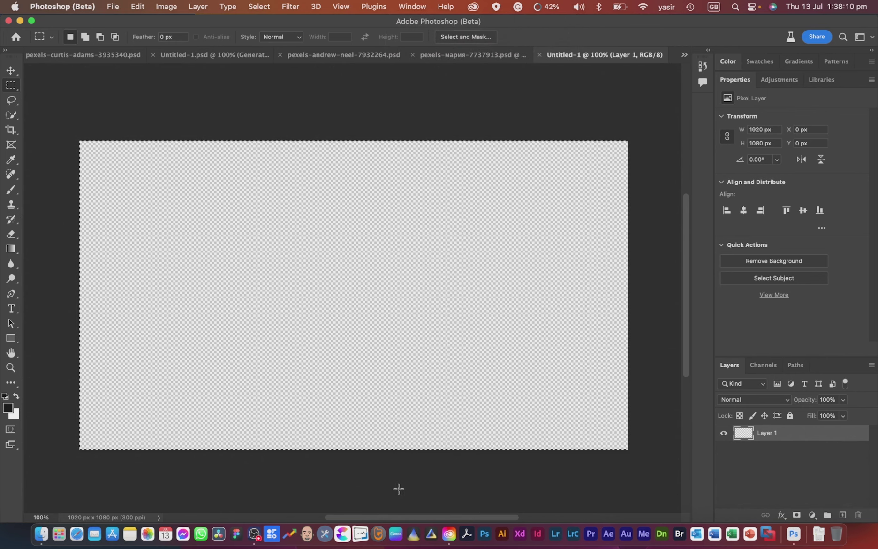
{"action": "left_click", "coordinate": [409, 7]}
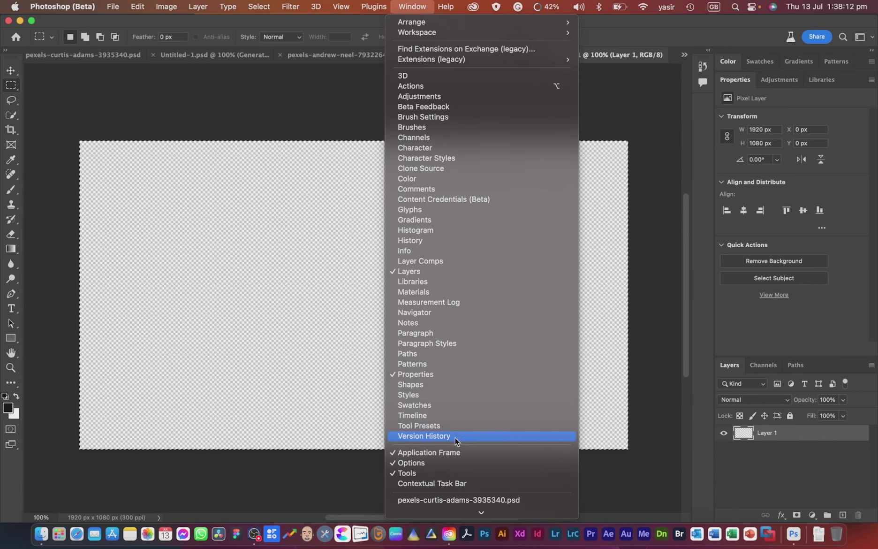
{"action": "left_click", "coordinate": [448, 484]}
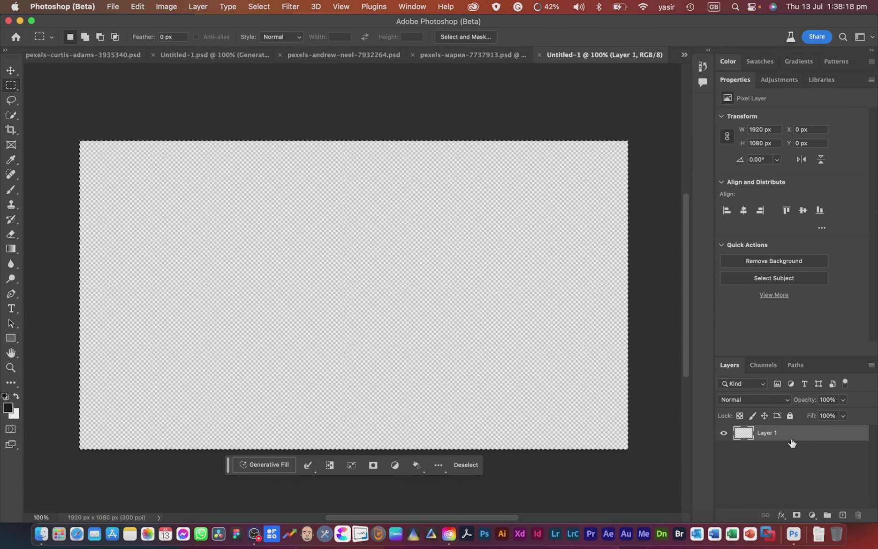
Fill the selected canvas with Generative Fill using the prompt "landscape view, seaside, cloudy atmosphere"
{"action": "left_click", "coordinate": [265, 466]}
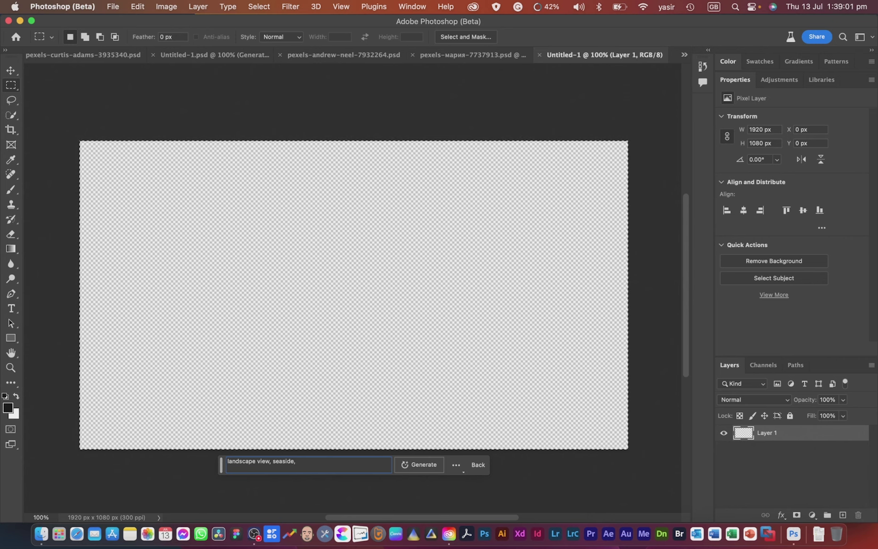
{"action": "type", "text": "view, seaside, cloud"}
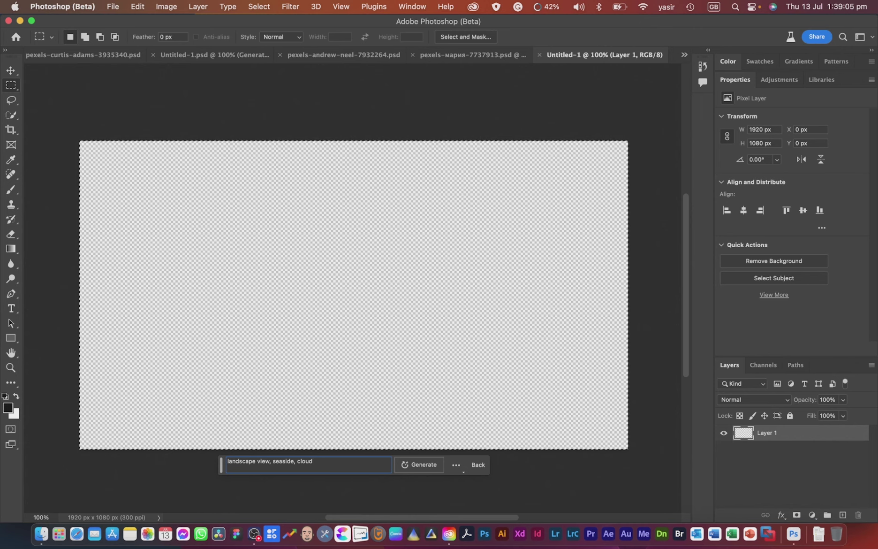
{"action": "type", "text": "y atmo"}
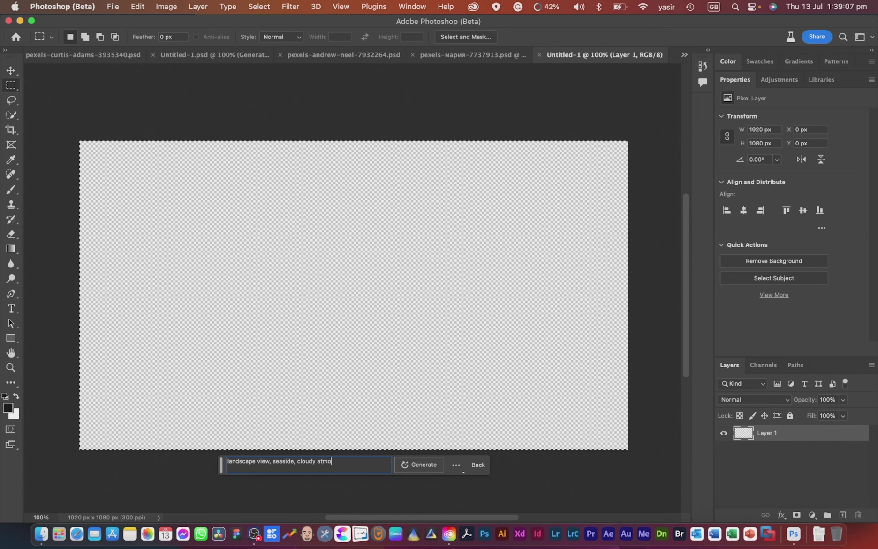
{"action": "type", "text": "spherr"}
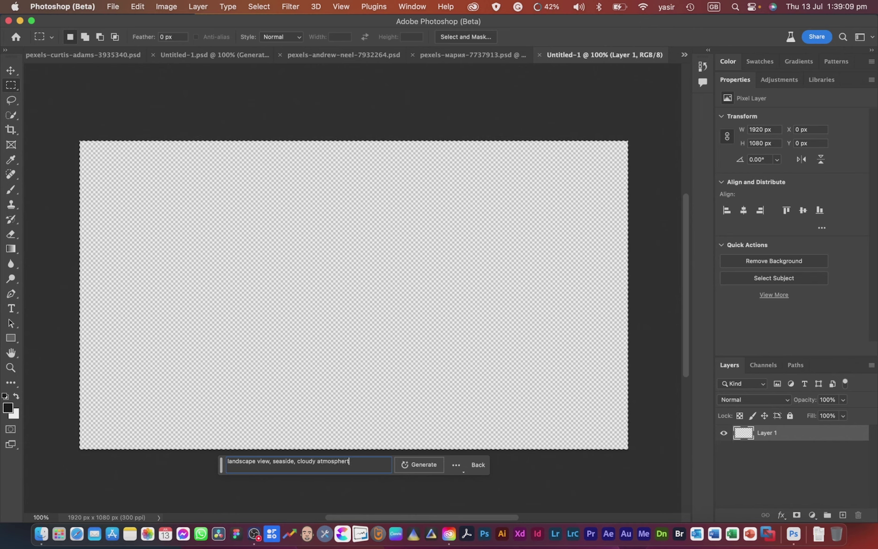
{"action": "type", "text": "e"}
{"action": "left_click", "coordinate": [426, 469]}
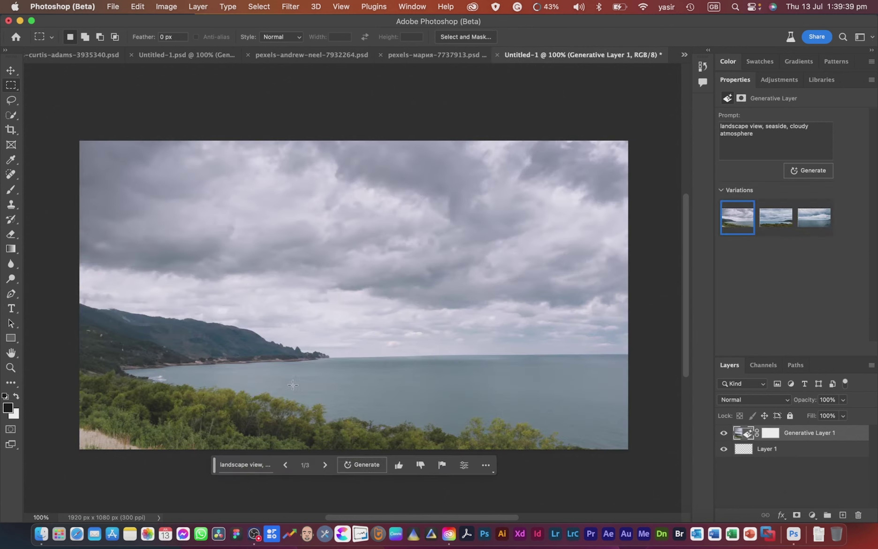
Compare the three generated seaside variations and return to the first one, with the green shrubs in the foreground
{"action": "left_click", "coordinate": [775, 222]}
{"action": "left_click", "coordinate": [737, 218]}
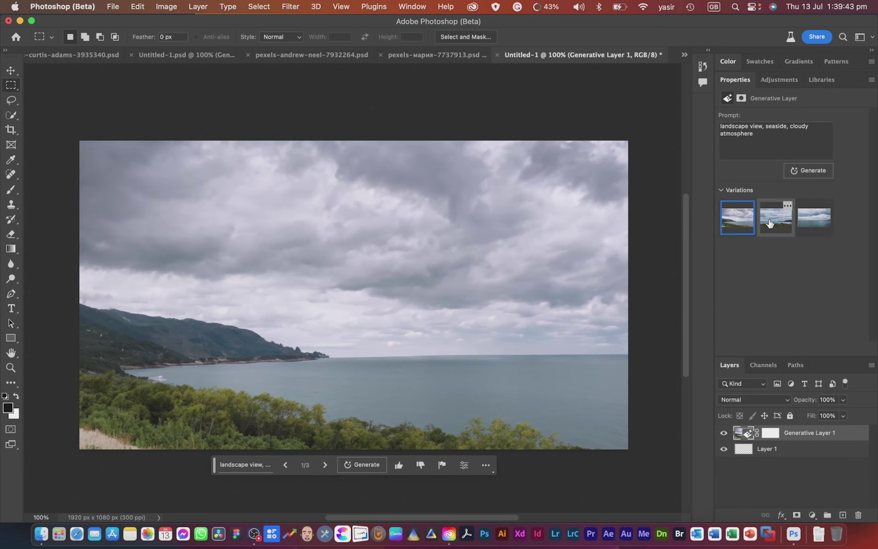
{"action": "left_click", "coordinate": [776, 222]}
{"action": "left_click", "coordinate": [814, 227]}
{"action": "left_click", "coordinate": [776, 220]}
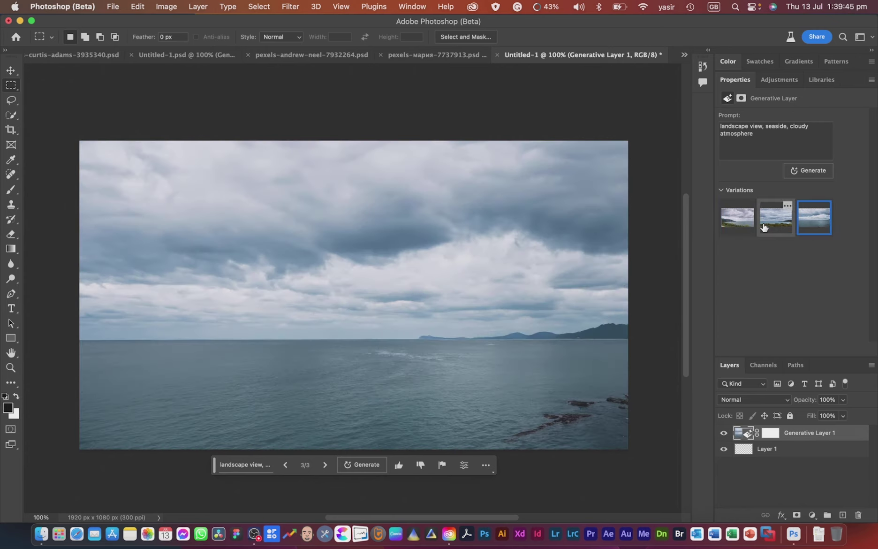
{"action": "left_click", "coordinate": [737, 218]}
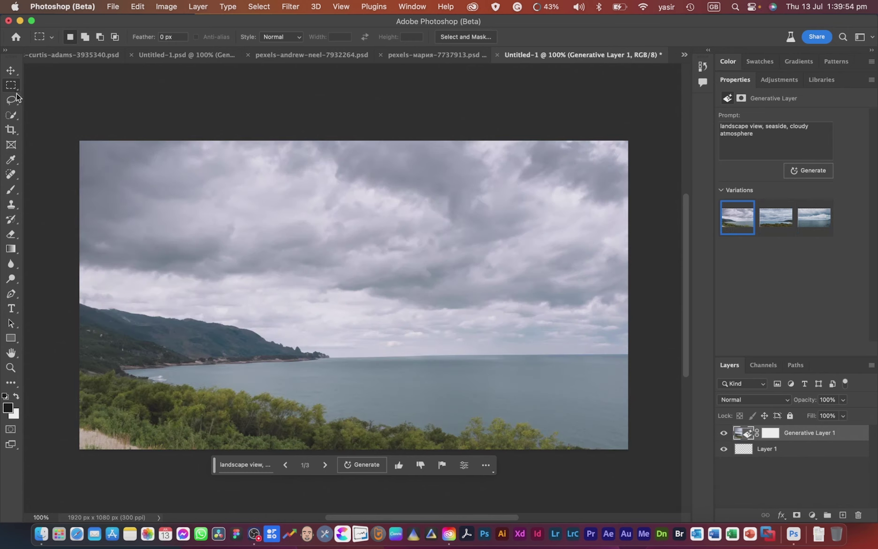
Lasso an oval area of open sea right of the headland and apply Generative Fill with the prompt "boat in the sea"
{"action": "left_click_drag", "start_coordinate": [12, 100], "coordinate": [59, 104]}
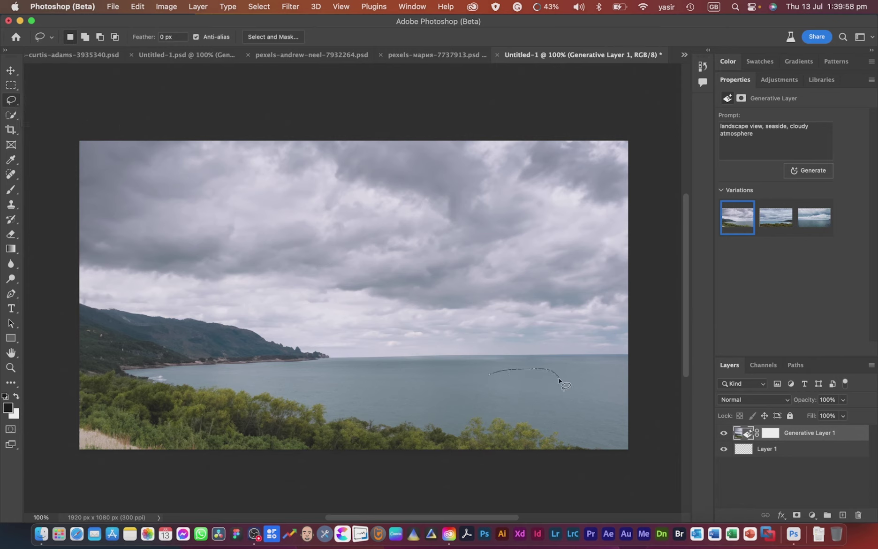
{"action": "mouse_move", "coordinate": [559, 380]}
{"action": "left_mouse_down"}
{"action": "mouse_move", "coordinate": [537, 405]}
{"action": "mouse_move", "coordinate": [474, 399]}
{"action": "mouse_move", "coordinate": [474, 380]}
{"action": "mouse_move", "coordinate": [491, 374]}
{"action": "left_mouse_up"}
{"action": "left_click", "coordinate": [420, 421]}
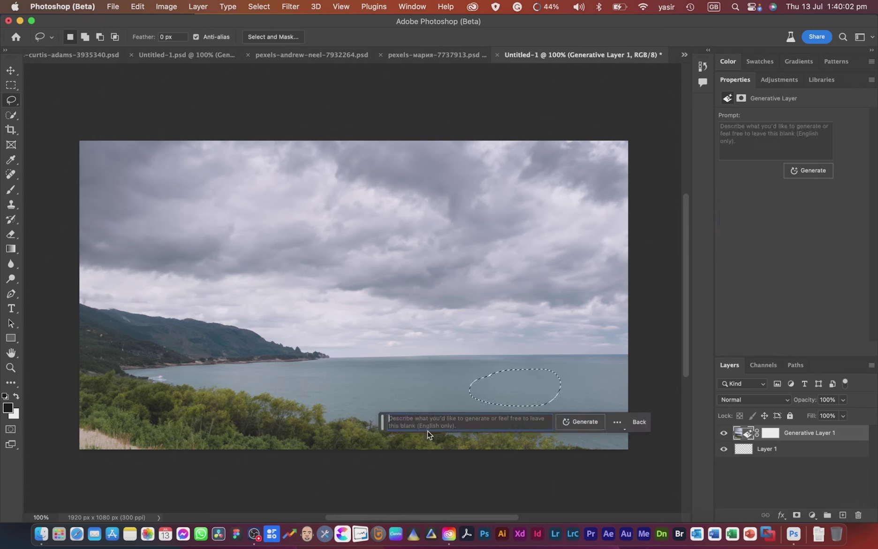
{"action": "type", "text": "a"}
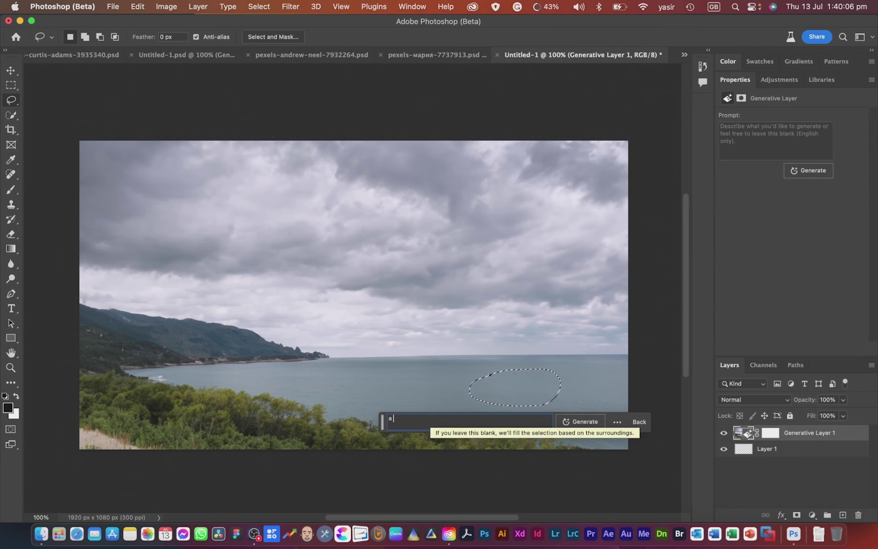
{"action": "key", "text": "BackSpace"}
{"action": "key", "text": "BackSpace"}
{"action": "type", "text": "b"}
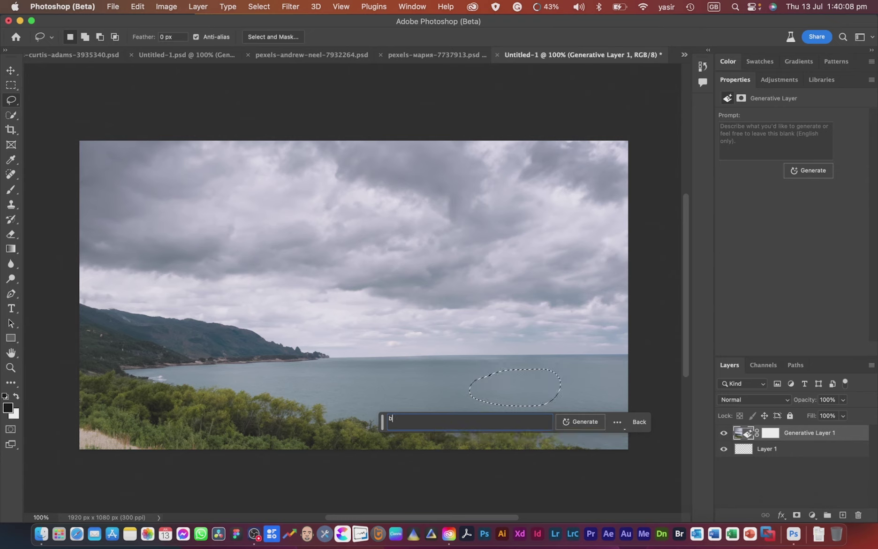
{"action": "type", "text": "oat in the sea"}
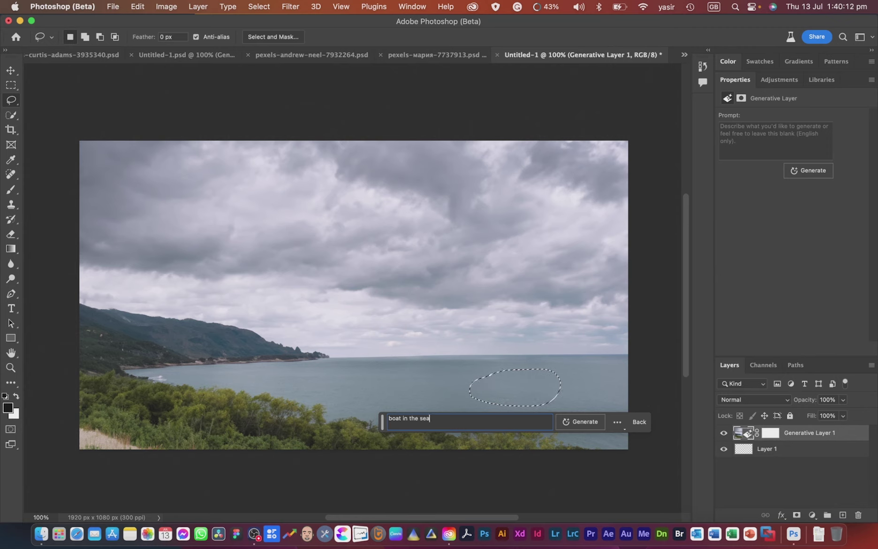
{"action": "left_click", "coordinate": [572, 422]}
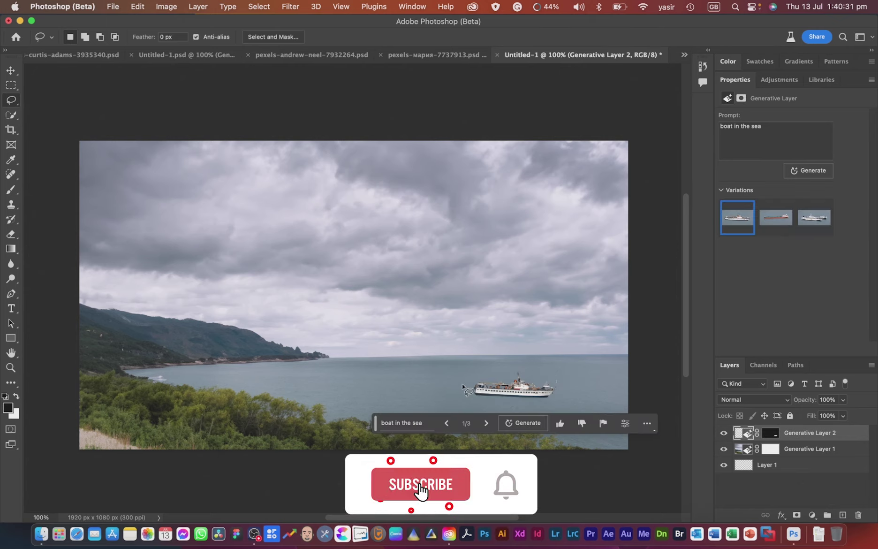
Compare the generated boat variations, examining the second and third up close at 400% zoom
{"action": "left_click", "coordinate": [775, 217]}
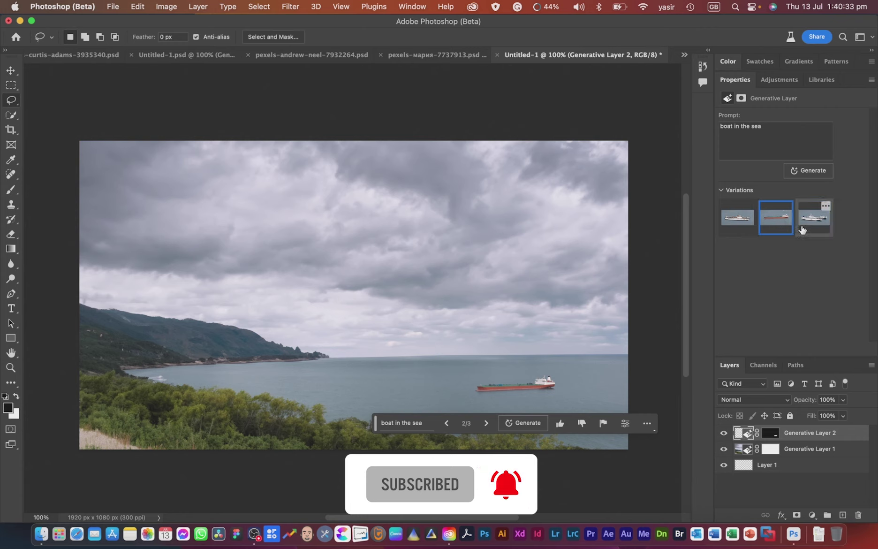
{"action": "left_click", "coordinate": [814, 217]}
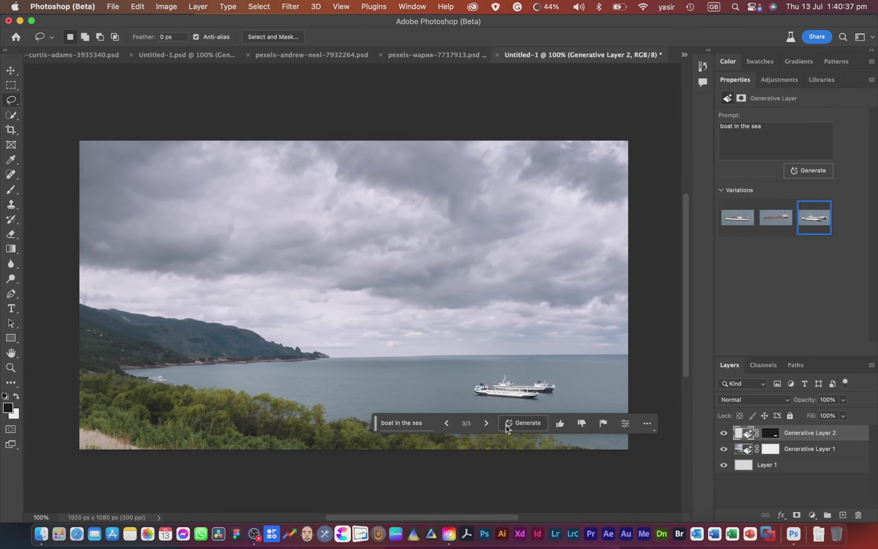
{"action": "key", "text": "z"}
{"action": "left_click_drag", "start_coordinate": [504, 387], "coordinate": [540, 398]}
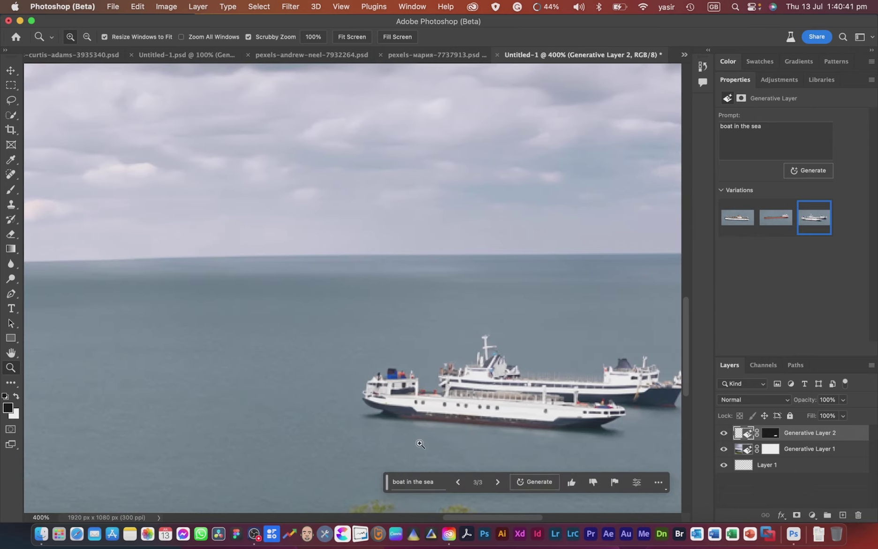
{"action": "left_click", "coordinate": [776, 217]}
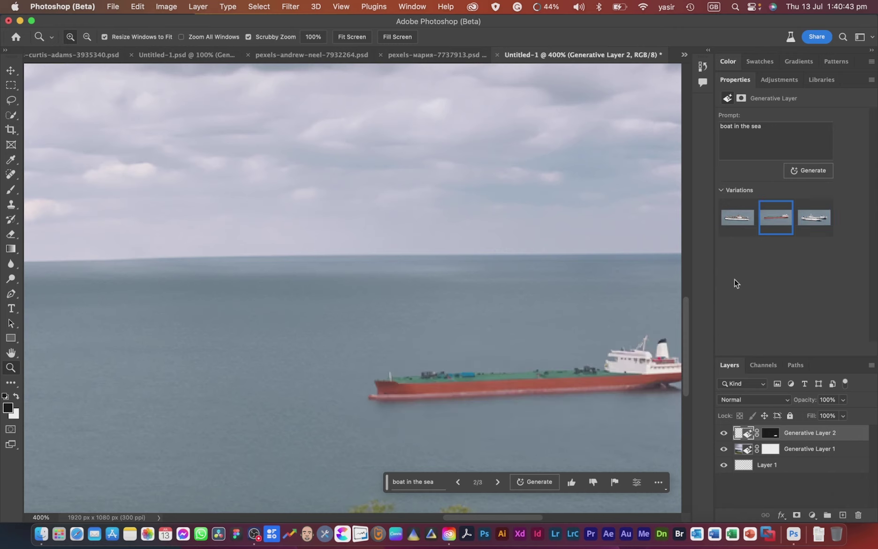
{"action": "left_click", "coordinate": [816, 219]}
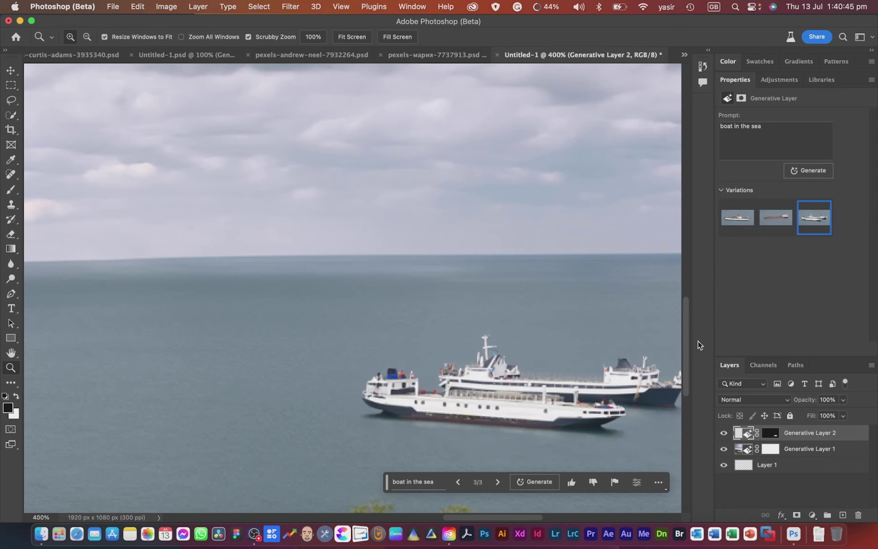
Generate another set of variations for the boat and choose the third one, the white ship with blue stripes
{"action": "left_click", "coordinate": [803, 171]}
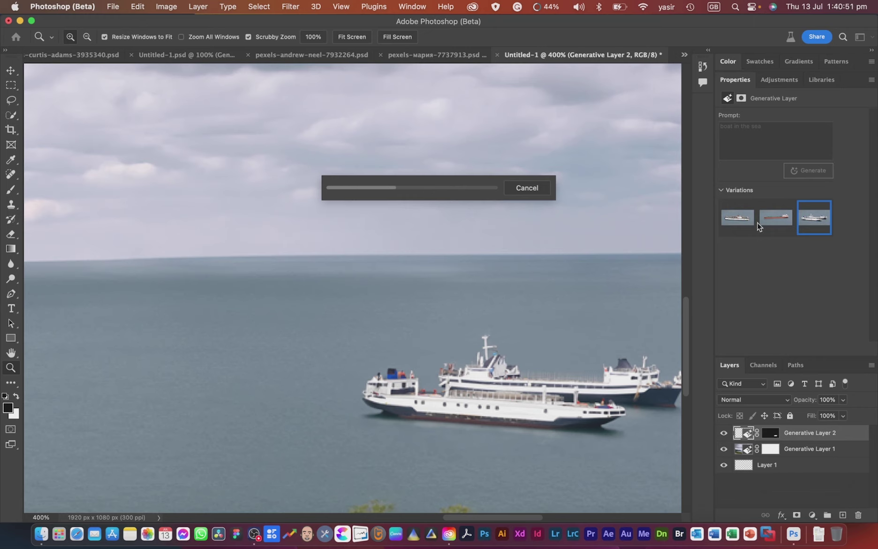
{"action": "scroll", "coordinate": [602, 358], "scroll_direction": "right", "scroll_amount": 5}
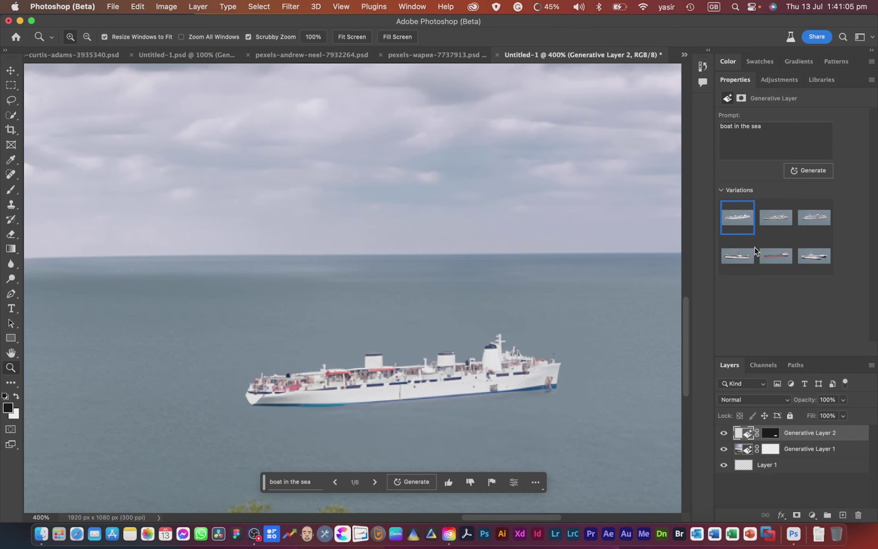
{"action": "left_click", "coordinate": [776, 217]}
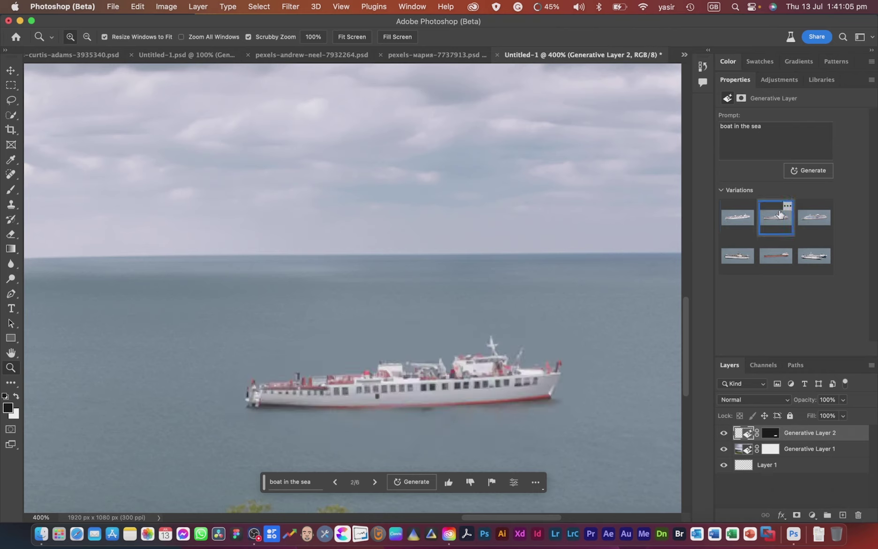
{"action": "left_click", "coordinate": [809, 226]}
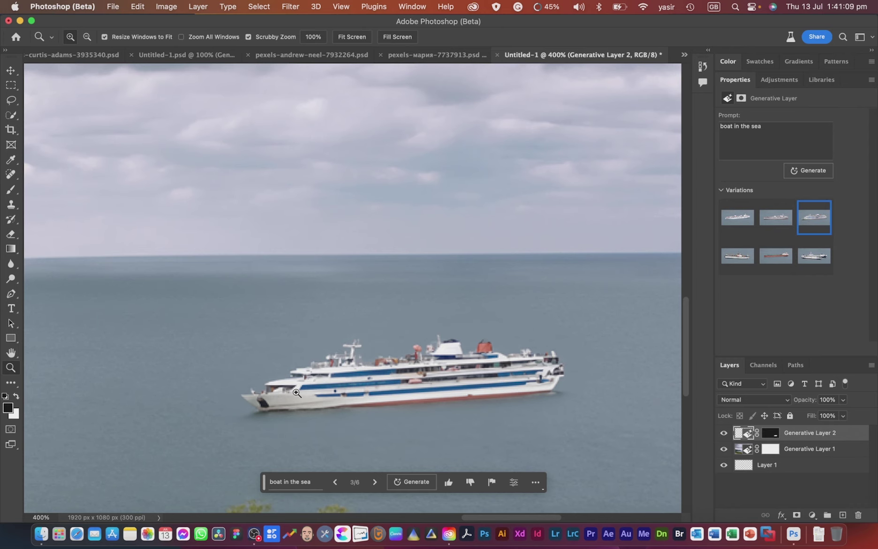
Switch to the open portrait of the woman on the sofa, hiding Generative Layer 2 (hair) and showing Generative Layer 1 (clothing)
{"action": "double_click", "coordinate": [11, 353]}
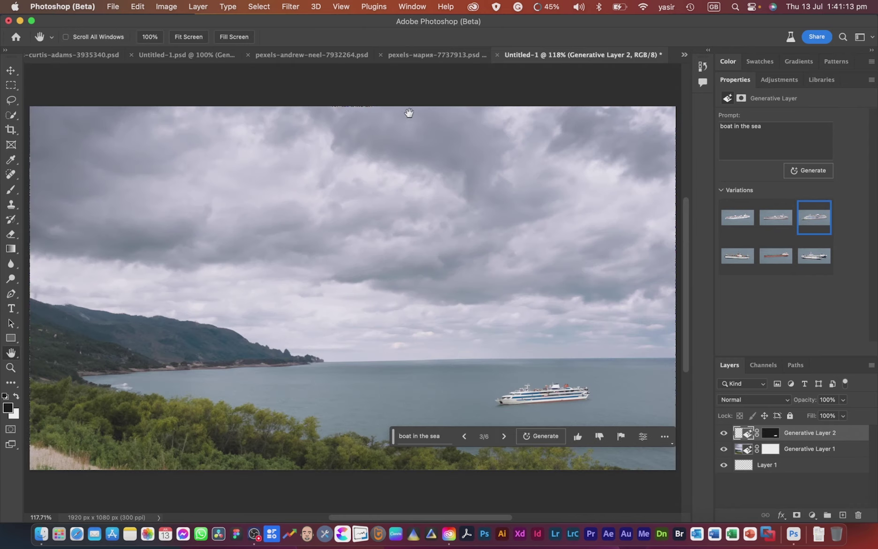
{"action": "left_click", "coordinate": [444, 58]}
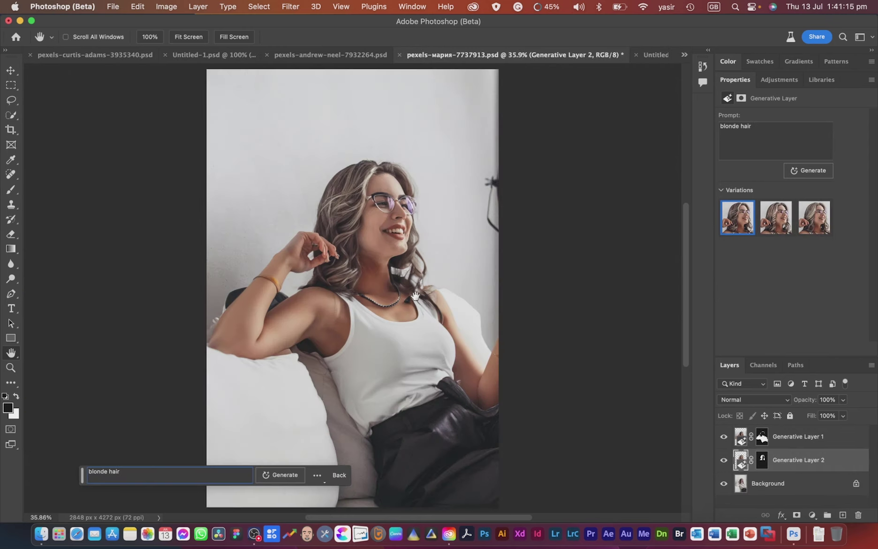
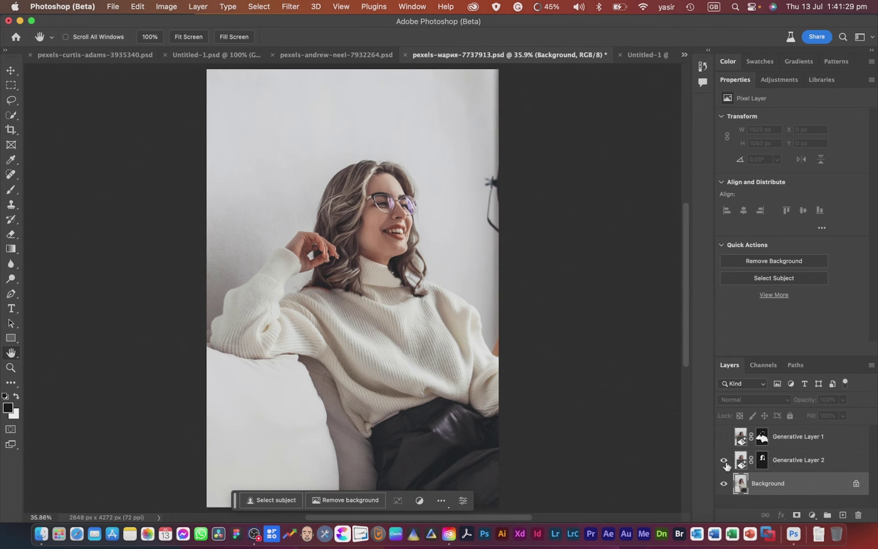
{"action": "left_click", "coordinate": [724, 460]}
{"action": "left_click", "coordinate": [724, 436]}
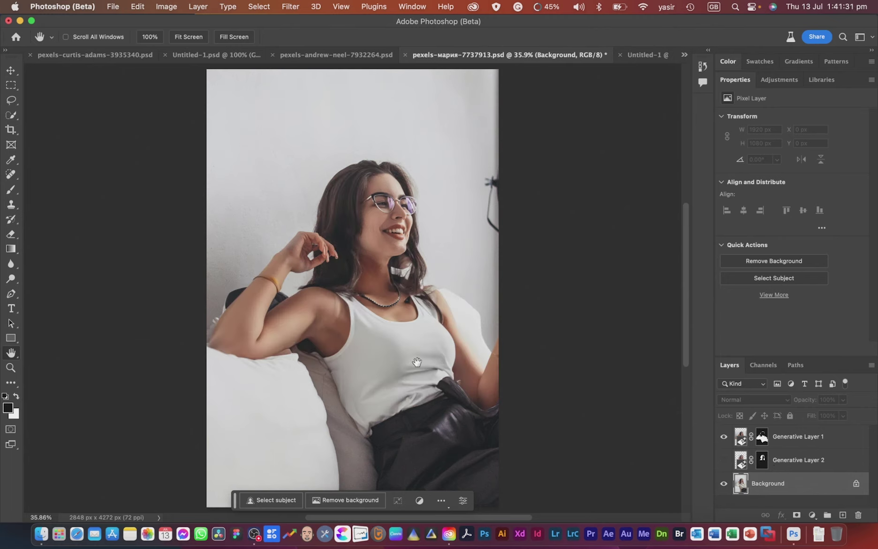
Compare the "ladies leather jacket, blue color" and "ladies leather jacket, blue" variations on the woman's clothing layer, Generative Layer 1
{"action": "left_click", "coordinate": [806, 437]}
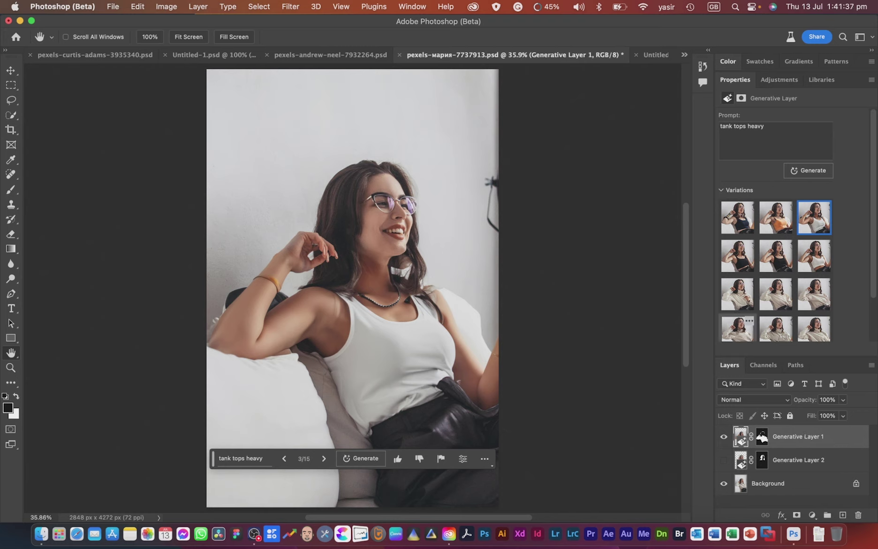
{"action": "left_click", "coordinate": [742, 335]}
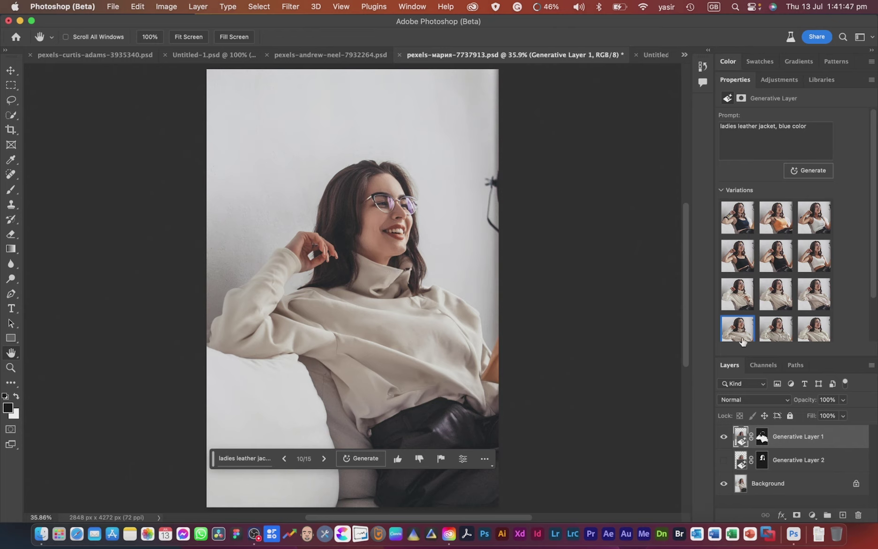
{"action": "left_click", "coordinate": [775, 336]}
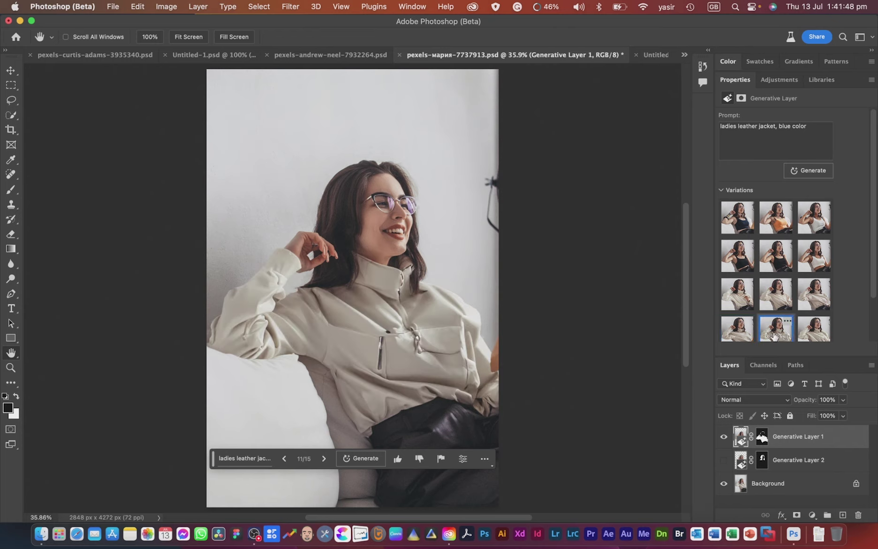
{"action": "left_click", "coordinate": [814, 337]}
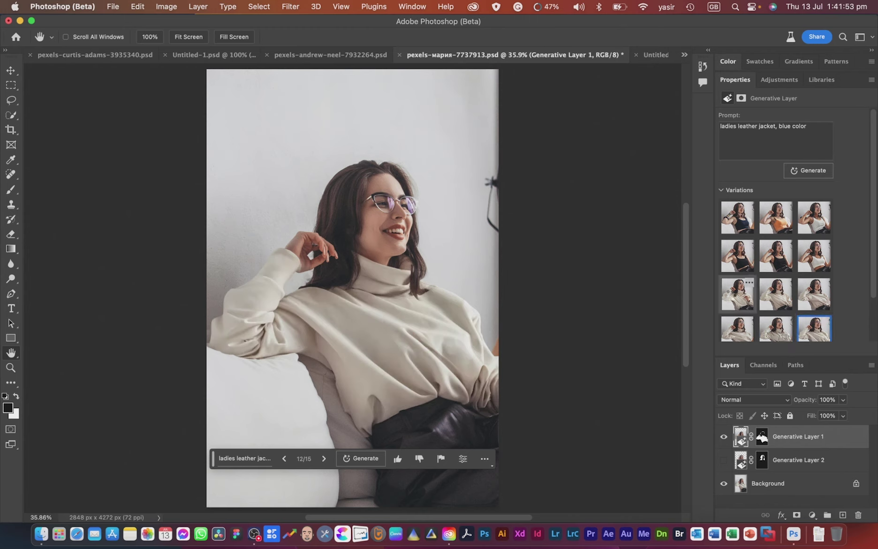
{"action": "left_click", "coordinate": [731, 298]}
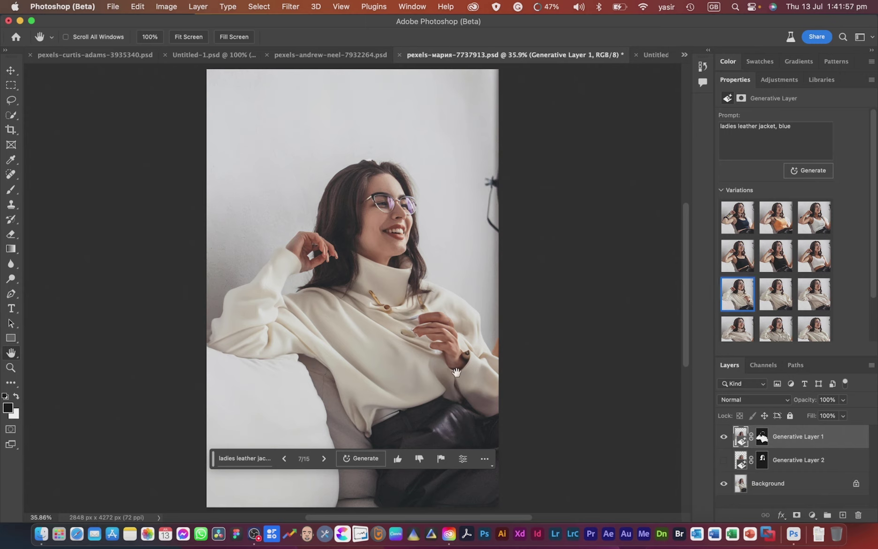
{"action": "left_click", "coordinate": [745, 335]}
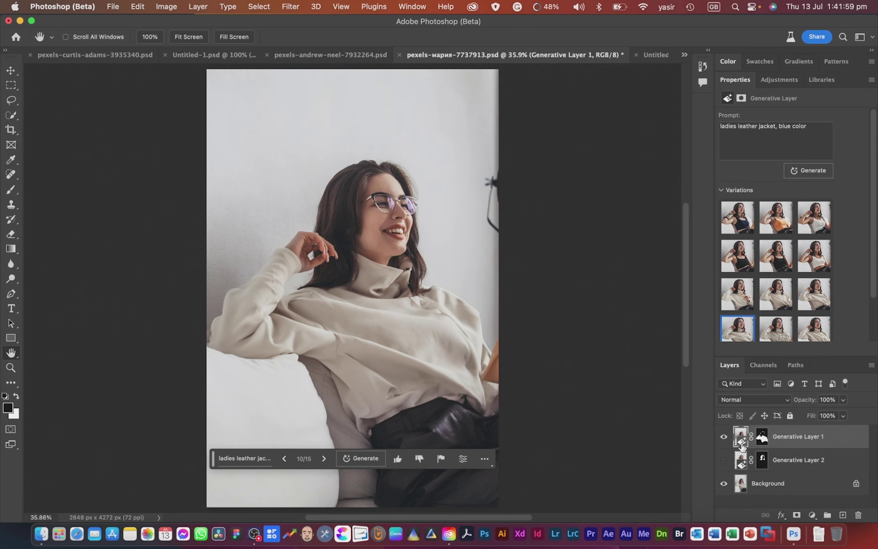
Hide the clothing layer to view the original sweater, select the first "ladies leather jacket, blue" variation and show the layer again
{"action": "left_click", "coordinate": [769, 490]}
{"action": "left_click", "coordinate": [724, 436]}
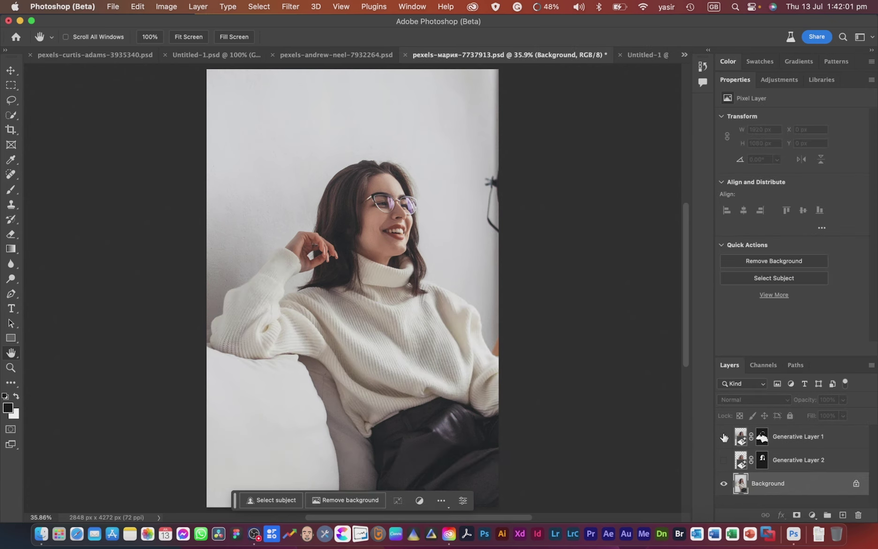
{"action": "left_click", "coordinate": [794, 437]}
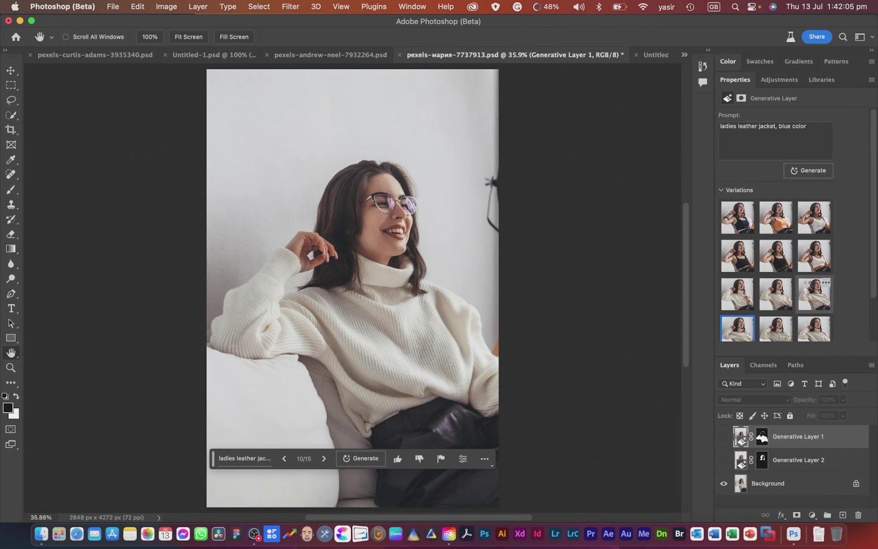
{"action": "left_click", "coordinate": [808, 286]}
{"action": "left_click", "coordinate": [776, 294]}
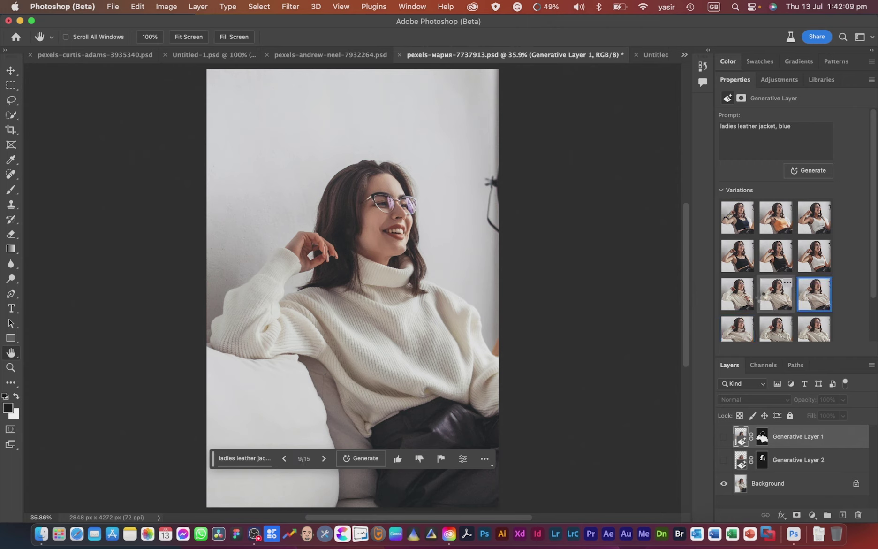
{"action": "left_click", "coordinate": [744, 299]}
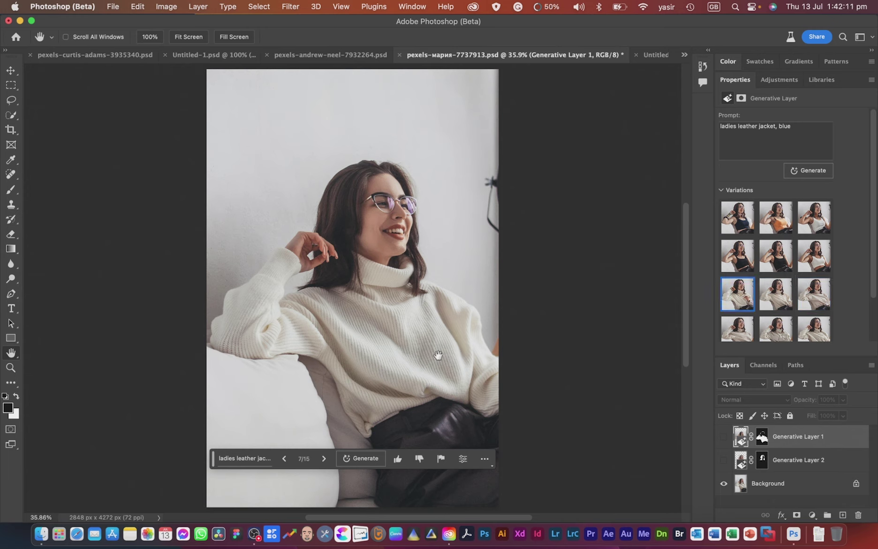
{"action": "left_click", "coordinate": [724, 459]}
{"action": "left_click", "coordinate": [723, 460]}
{"action": "left_click", "coordinate": [724, 436]}
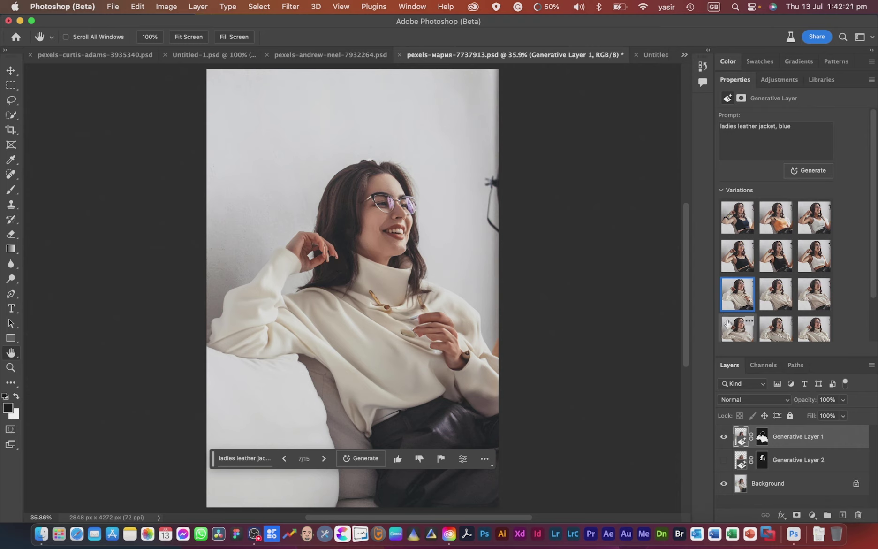
Compare the "tank tops" and "tank tops heavy" variations of the clothing layer, ending on the white "tank tops heavy" one
{"action": "left_click", "coordinate": [746, 268]}
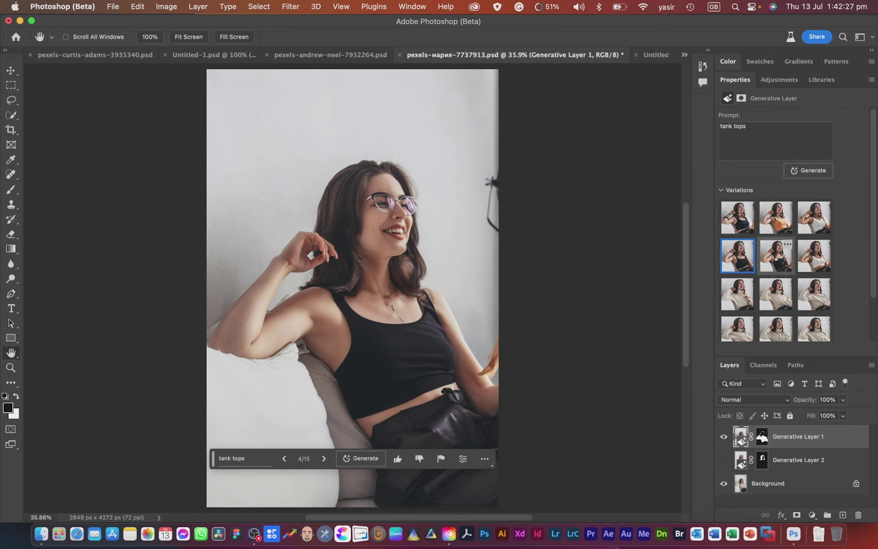
{"action": "left_click", "coordinate": [779, 260]}
{"action": "left_click", "coordinate": [816, 262]}
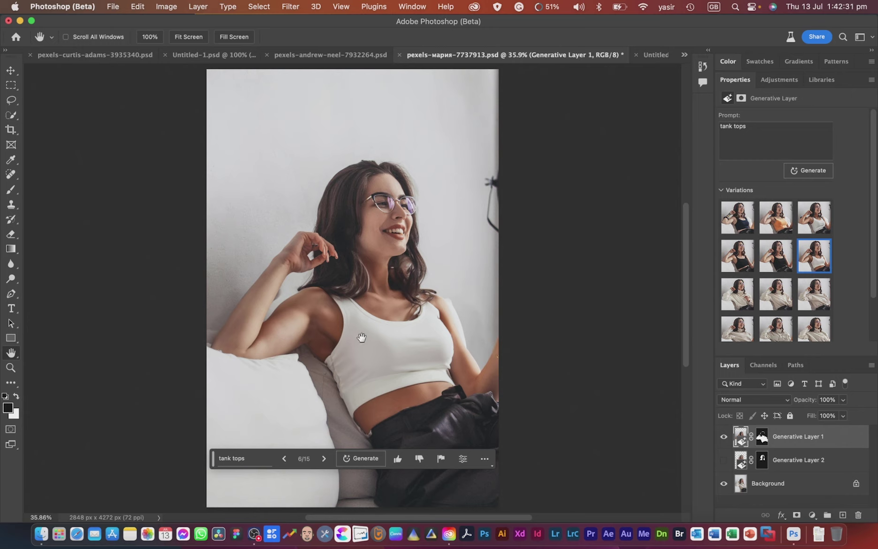
{"action": "left_click", "coordinate": [736, 217]}
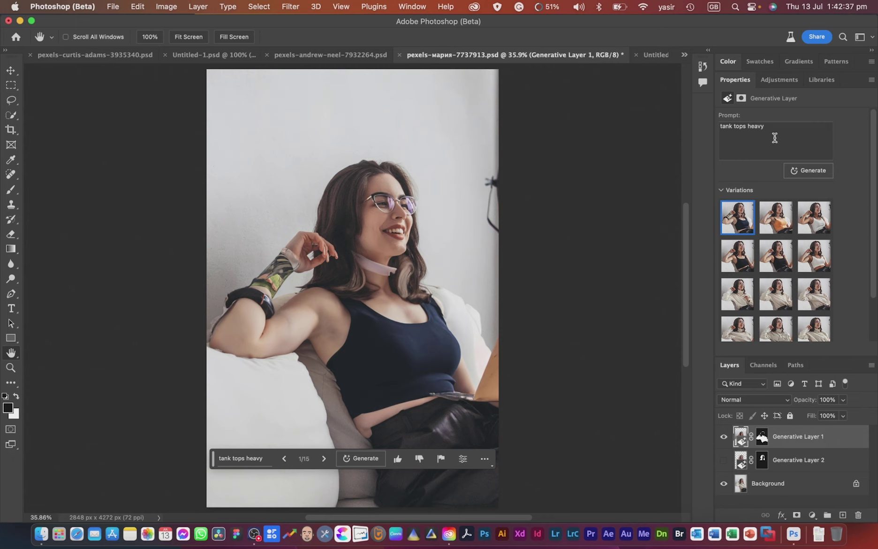
{"action": "left_click", "coordinate": [773, 227]}
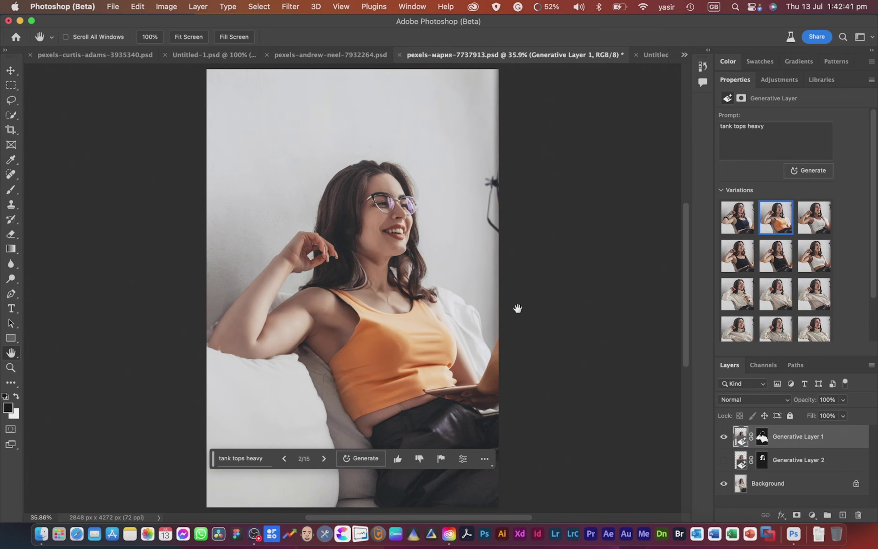
{"action": "left_click", "coordinate": [819, 228]}
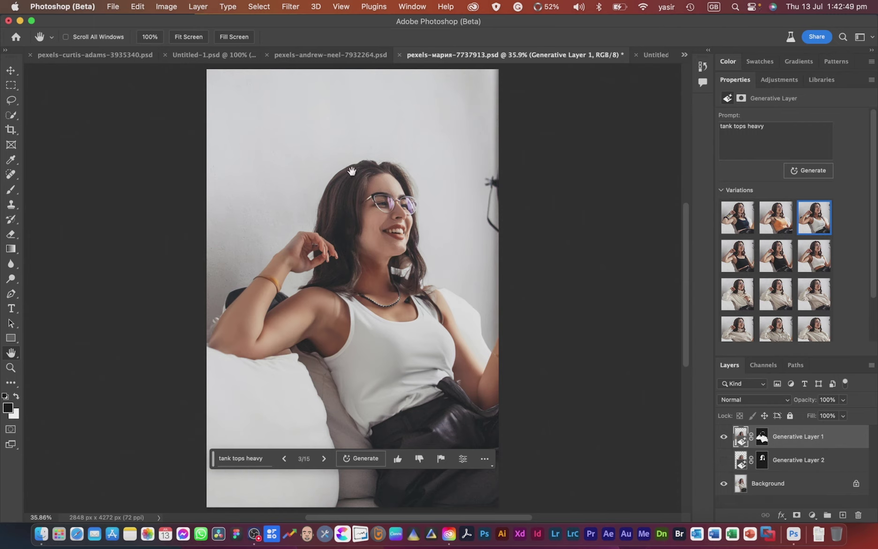
Activate the Quick Selection tool, hide Generative Layer 1 (clothing) and show Generative Layer 2 (hair)
{"action": "left_click", "coordinate": [11, 101]}
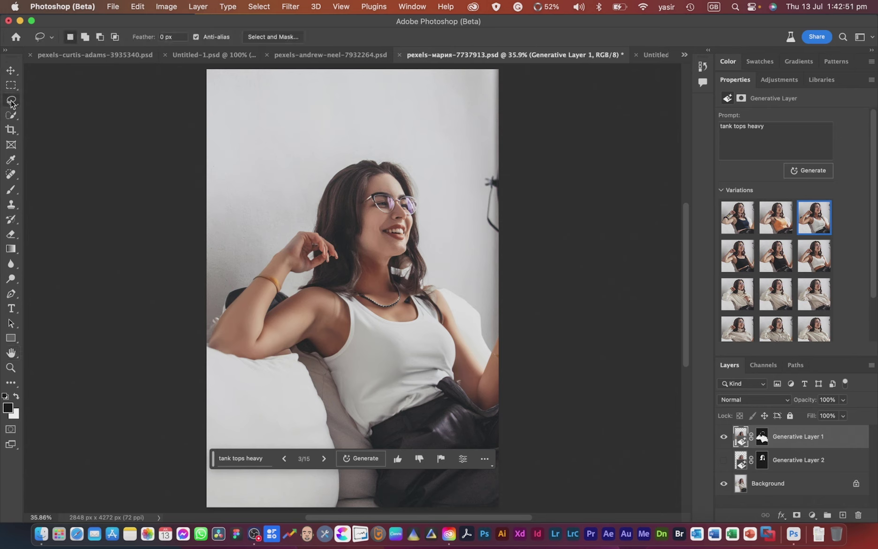
{"action": "right_click", "coordinate": [11, 102]}
{"action": "left_click", "coordinate": [11, 114]}
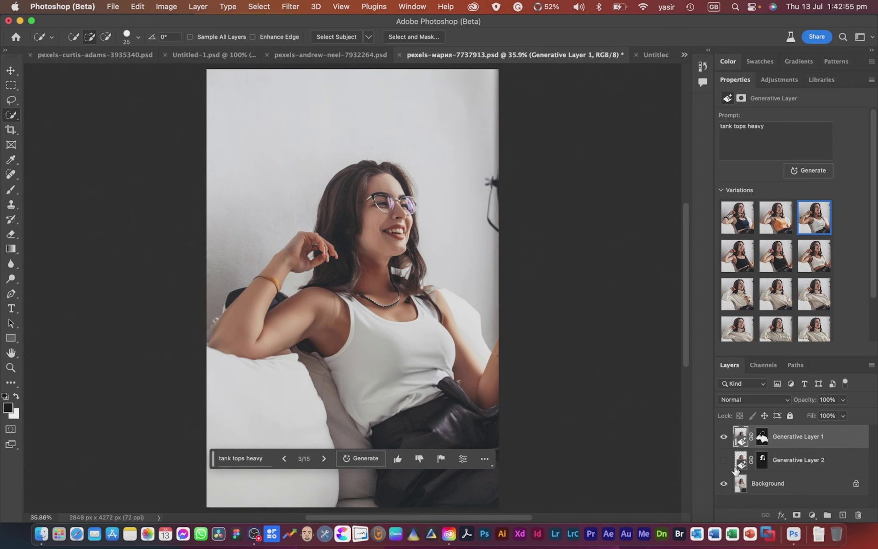
{"action": "left_click", "coordinate": [724, 437]}
{"action": "left_click", "coordinate": [724, 459]}
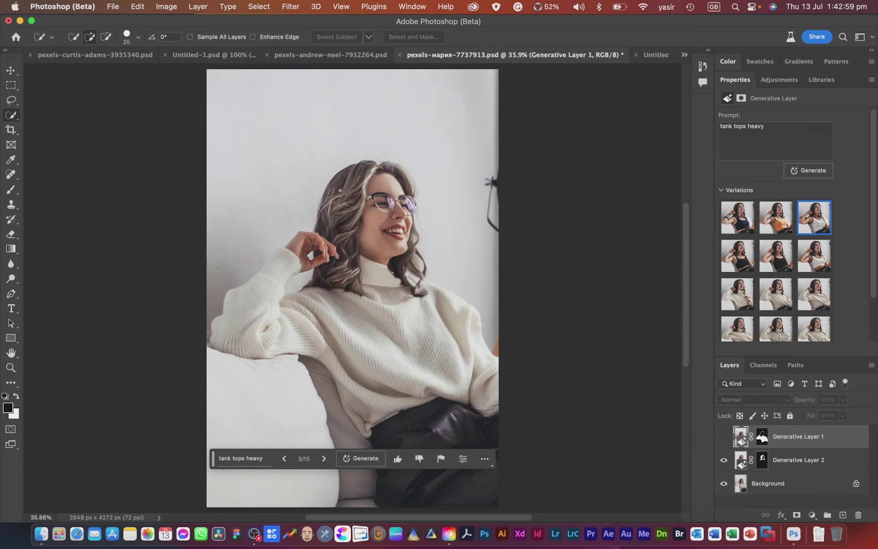
Compare the three "blonde hair" variations of Generative Layer 2, ending on the third one
{"action": "left_click", "coordinate": [795, 468]}
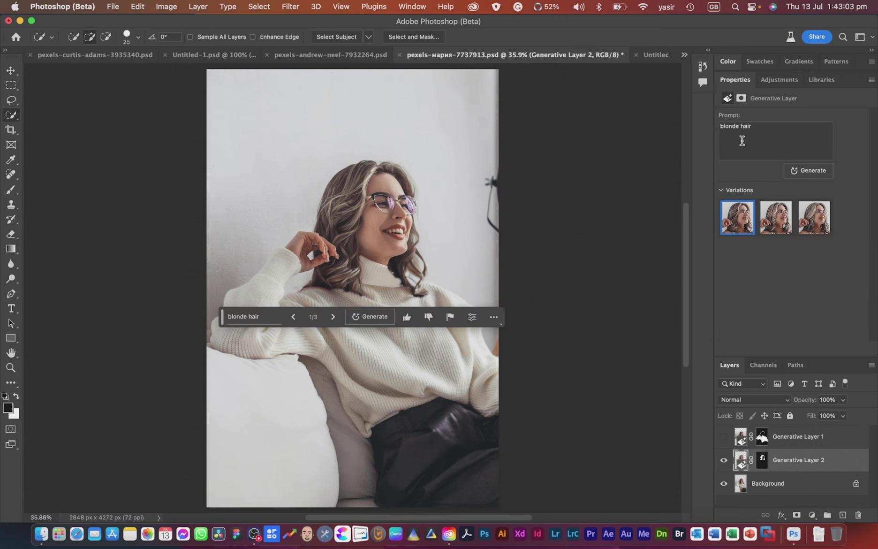
{"action": "left_click", "coordinate": [776, 220]}
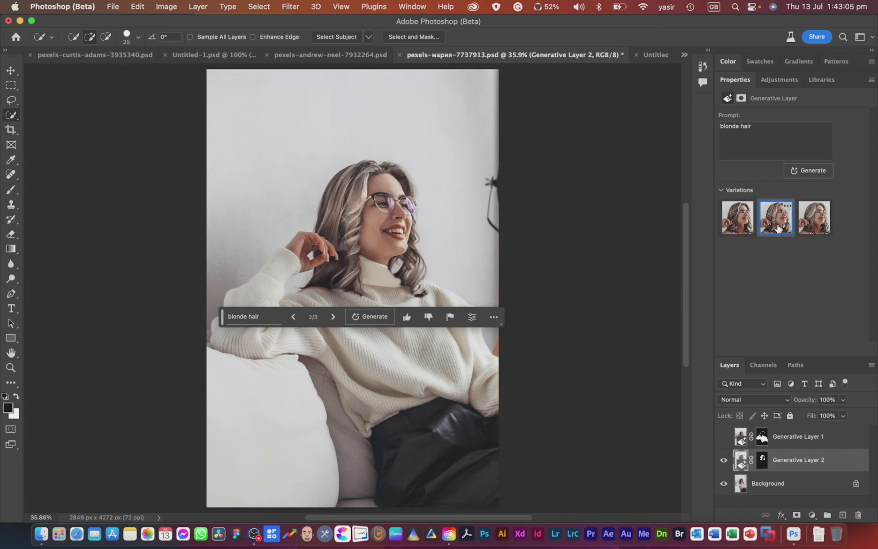
{"action": "left_click", "coordinate": [810, 221]}
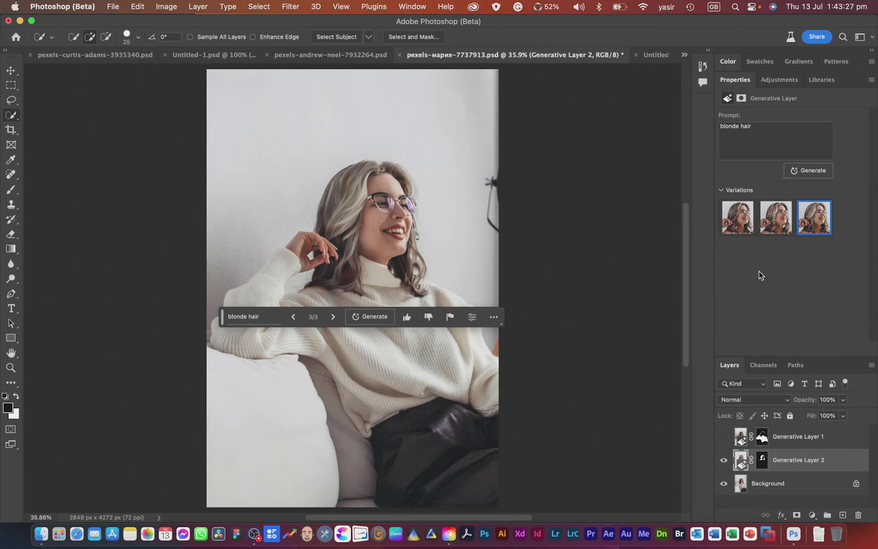
Generate another set of "blonde hair" variations for the woman's hair, compare them and return to the first one
{"action": "left_click", "coordinate": [807, 172]}
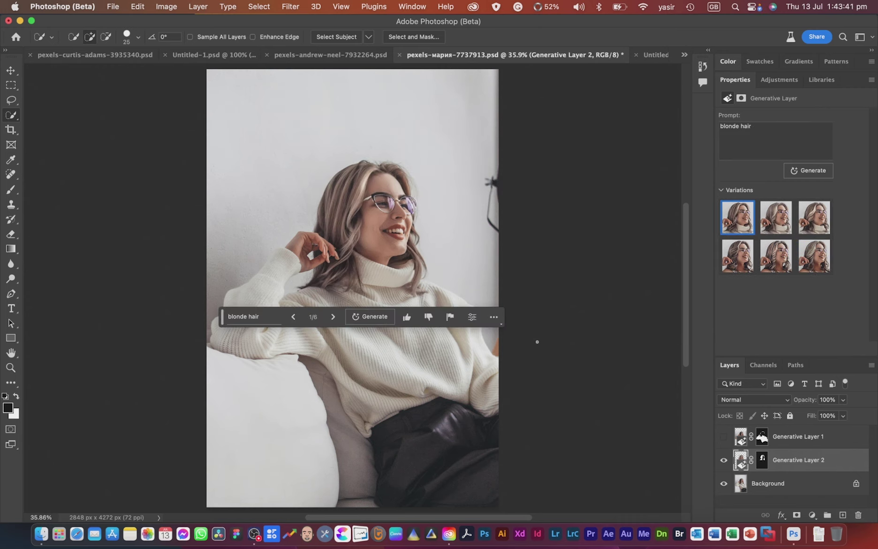
{"action": "left_click", "coordinate": [775, 217]}
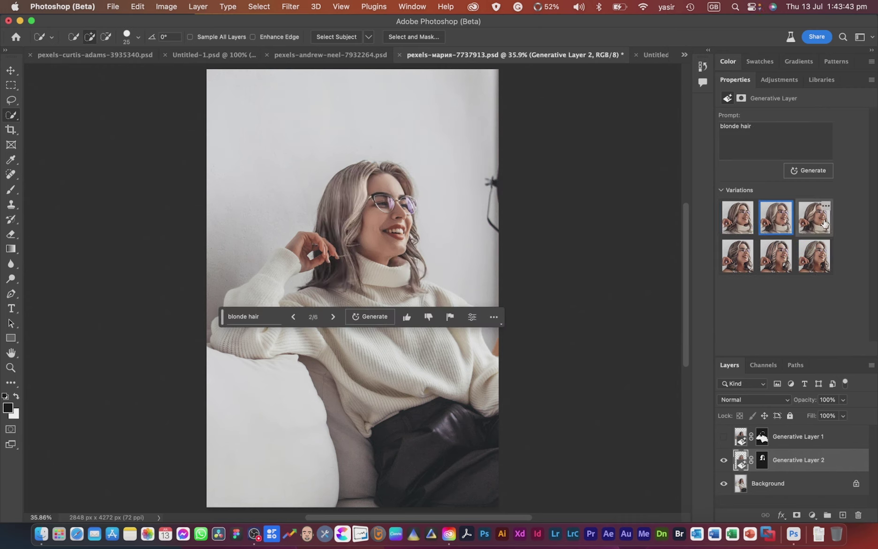
{"action": "left_click", "coordinate": [738, 216]}
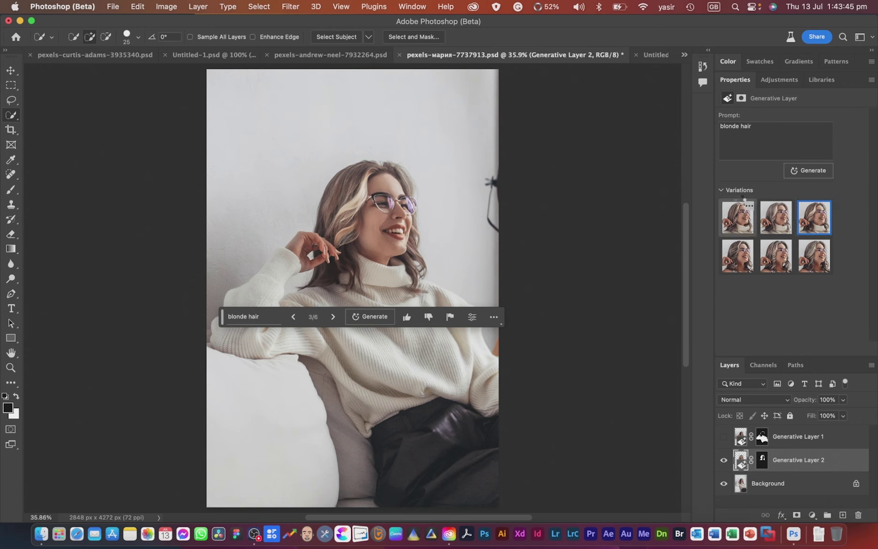
Change the hair layer's prompt to "blonde hair short" and generate a new set of variations
{"action": "left_click", "coordinate": [768, 127]}
{"action": "key", "text": "Right"}
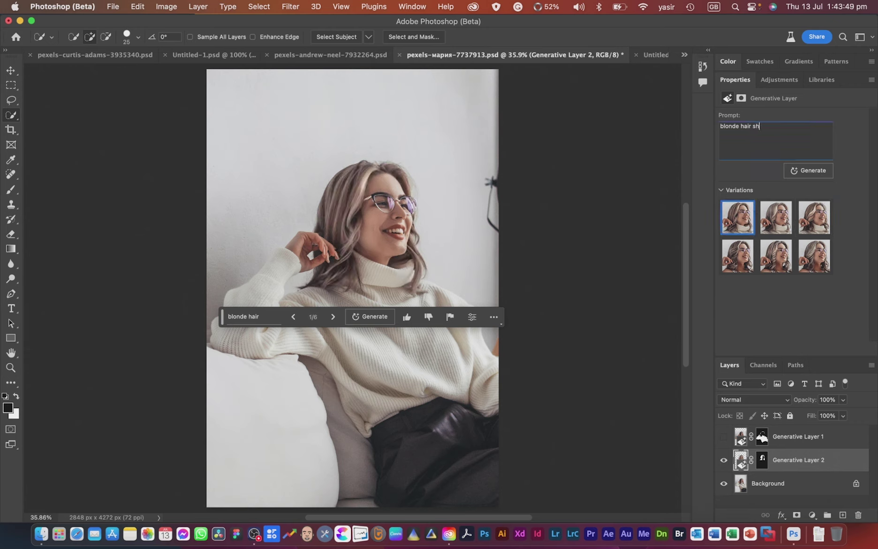
{"action": "left_click", "coordinate": [809, 171]}
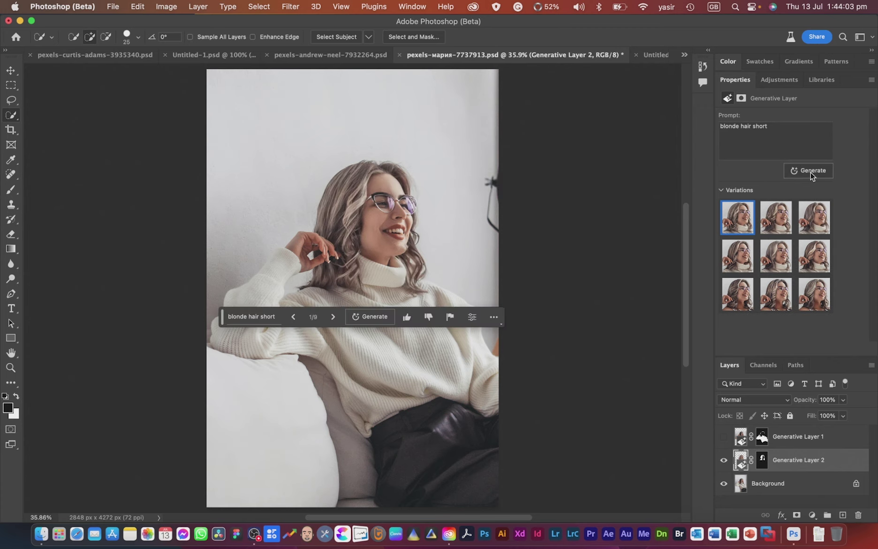
Compare the "blonde hair short" variations with the earlier ones and choose the fifth variation, from the "blonde hair" prompt
{"action": "left_click", "coordinate": [776, 230]}
{"action": "left_click", "coordinate": [819, 230]}
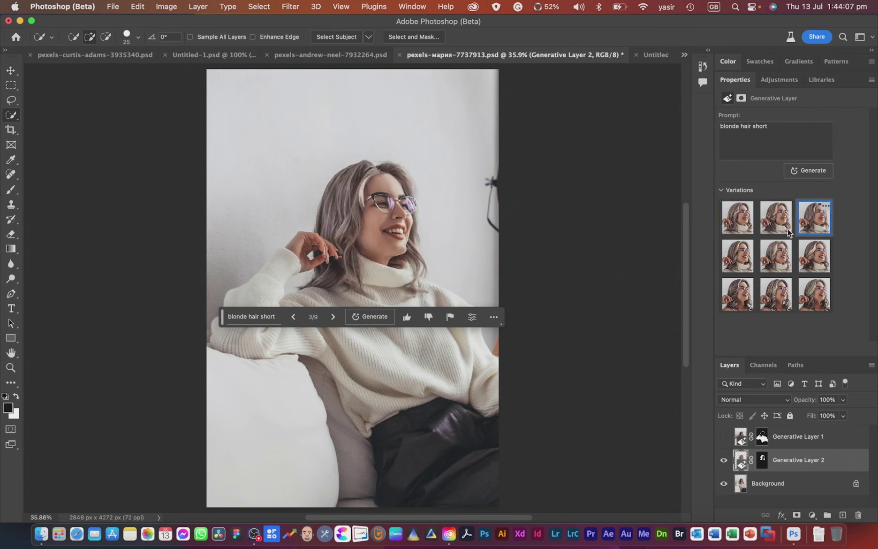
{"action": "left_click", "coordinate": [739, 230]}
{"action": "left_click", "coordinate": [740, 265]}
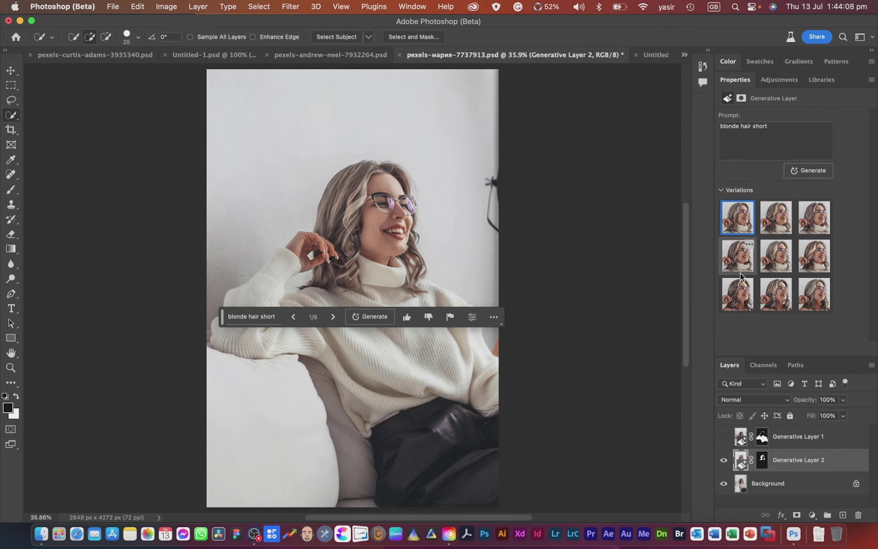
{"action": "left_click", "coordinate": [790, 267]}
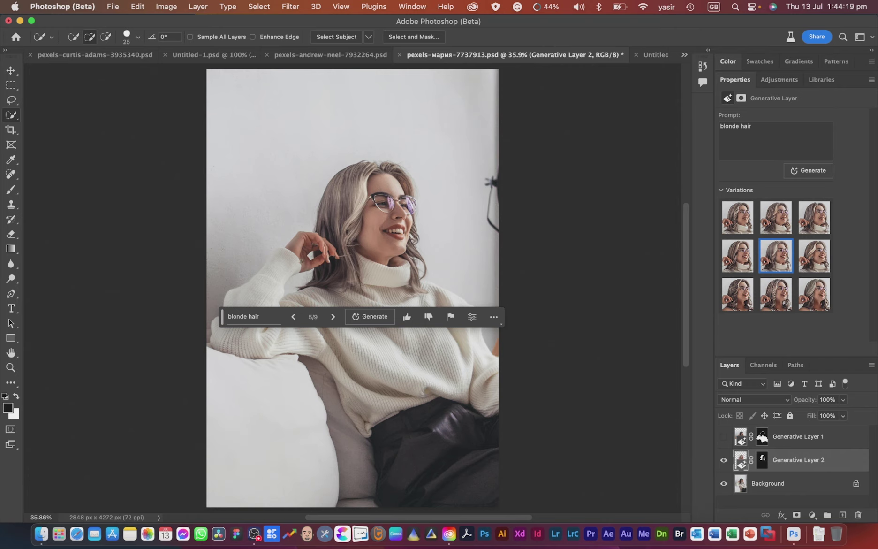
Switch to the open photo of the empty room with the wooden ladder and undo the last change there
{"action": "left_click", "coordinate": [339, 56]}
{"action": "key", "text": "super+z"}
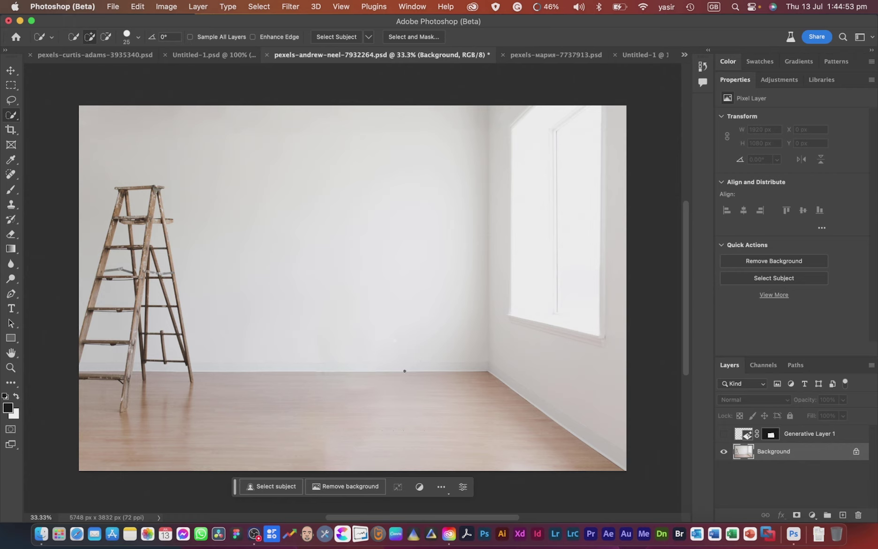
Show the "paint buckets" generative layer, compare its six variations and return to the third one
{"action": "left_click", "coordinate": [731, 435]}
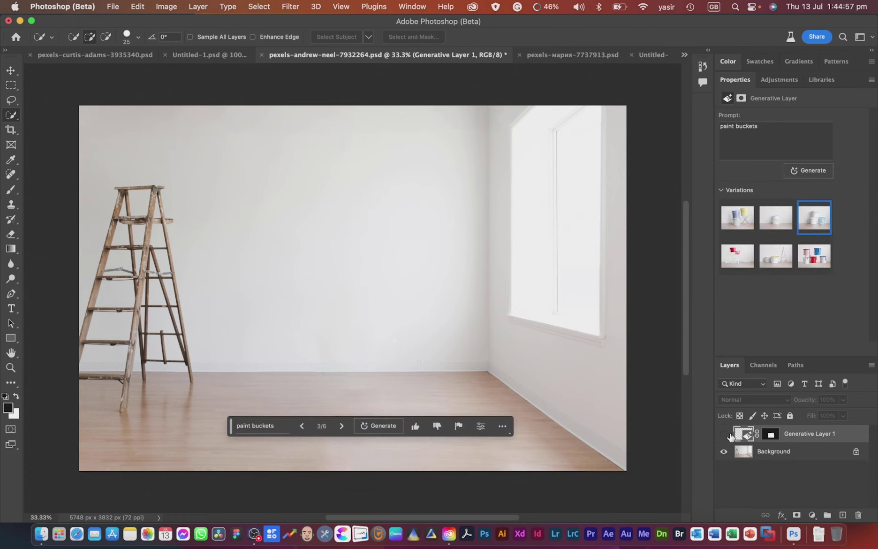
{"action": "left_click", "coordinate": [724, 434]}
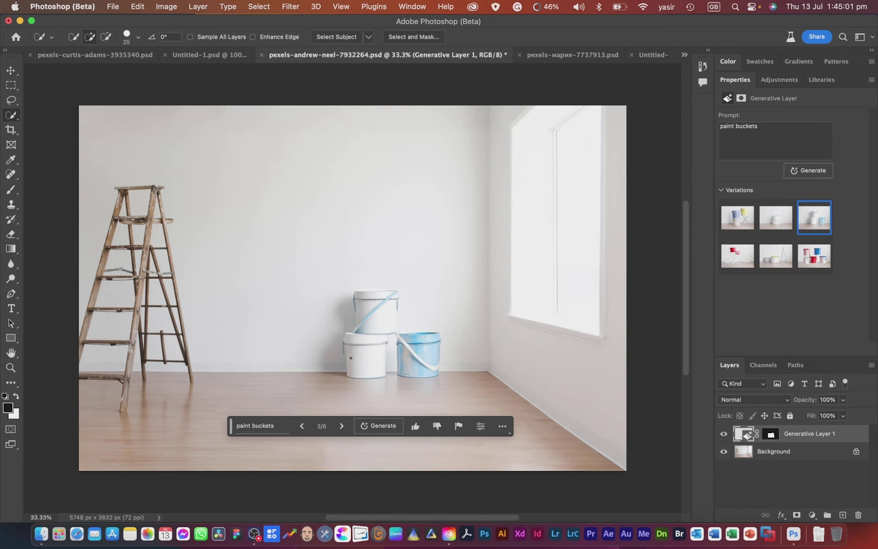
{"action": "left_click", "coordinate": [775, 218]}
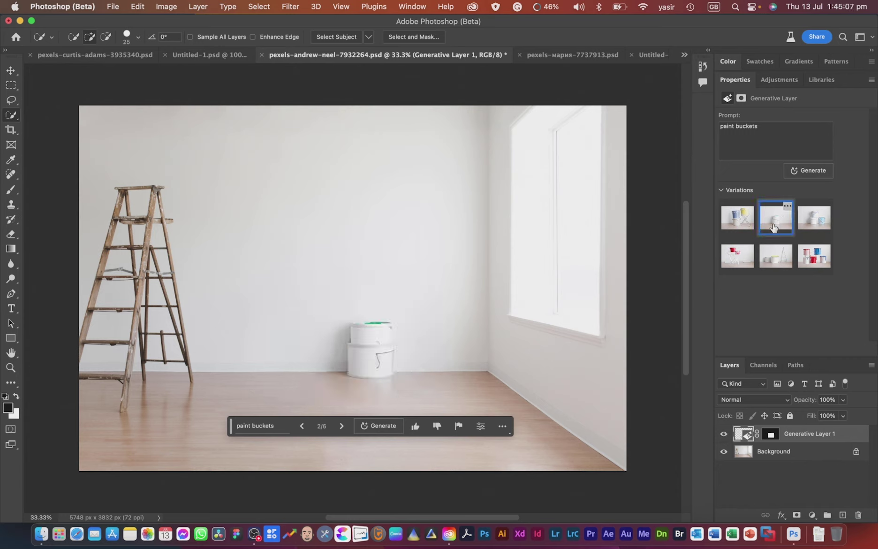
{"action": "left_click", "coordinate": [737, 218]}
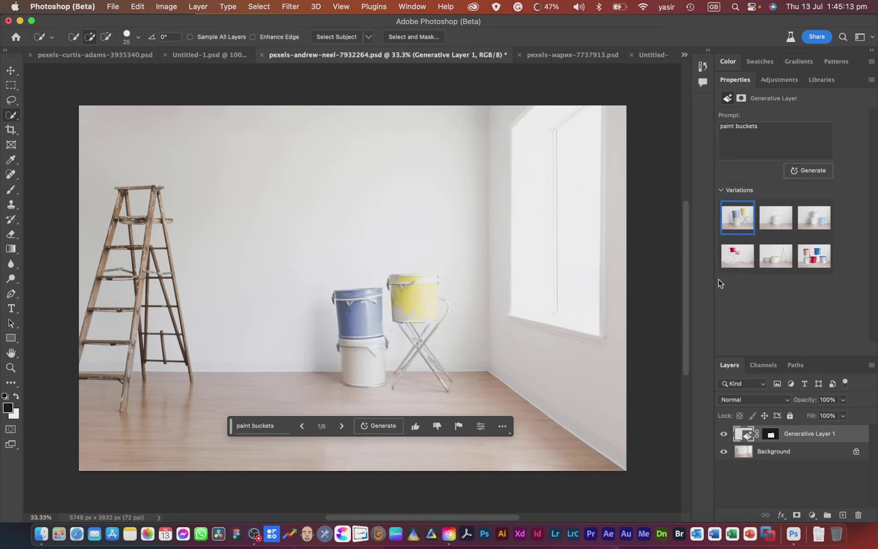
{"action": "left_click", "coordinate": [732, 260]}
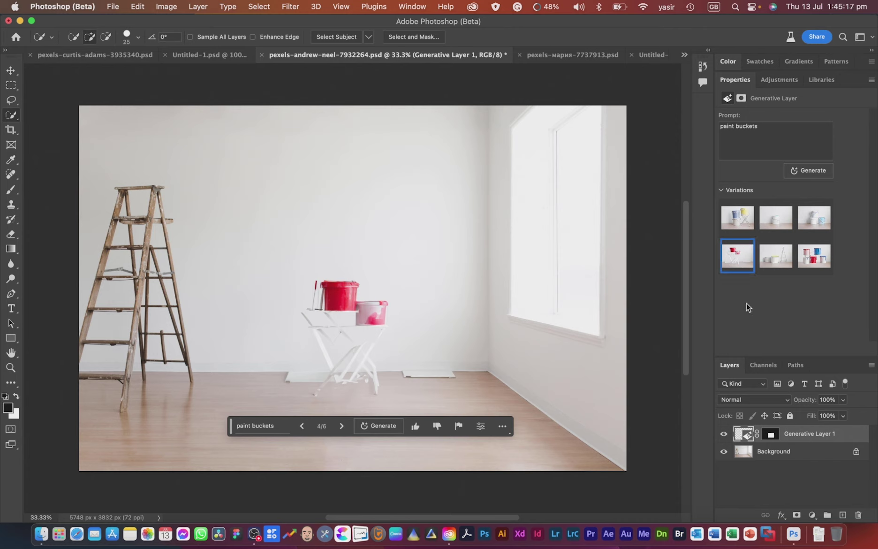
{"action": "left_click", "coordinate": [774, 256]}
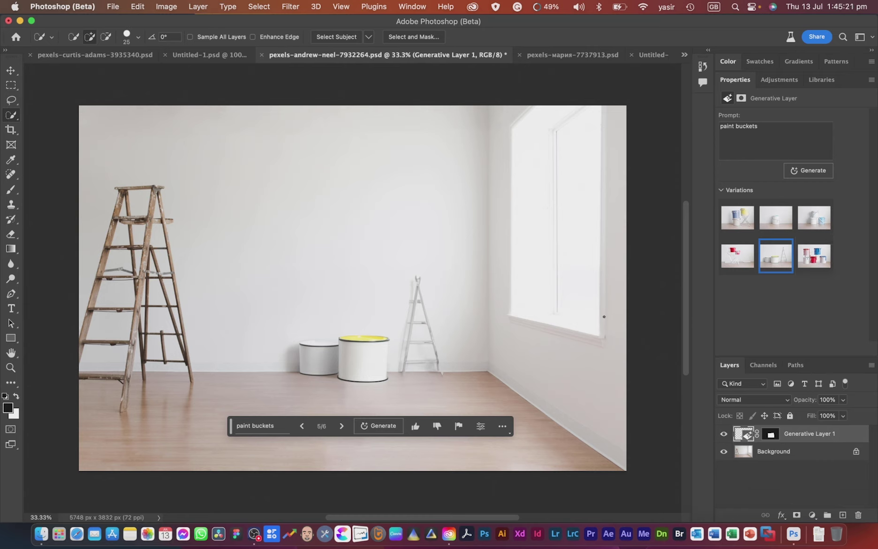
{"action": "left_click", "coordinate": [823, 261]}
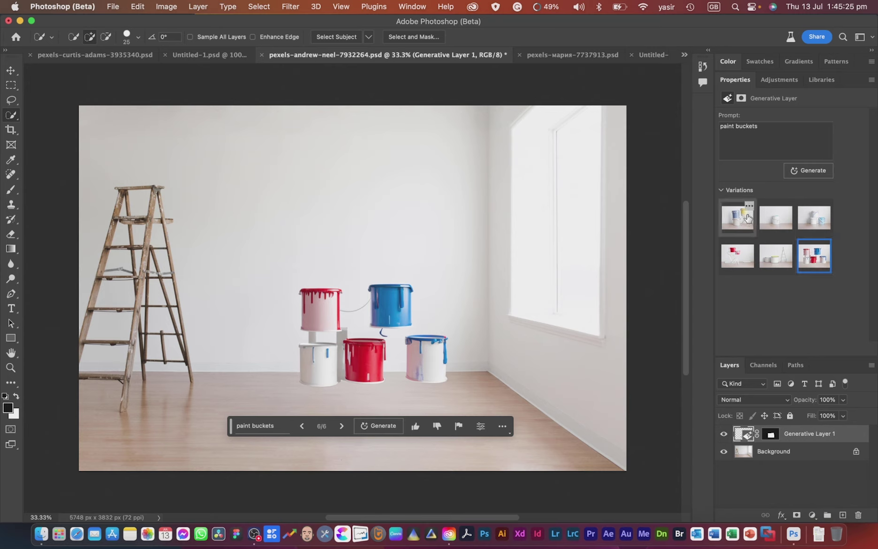
{"action": "left_click", "coordinate": [775, 217]}
{"action": "left_click", "coordinate": [815, 217]}
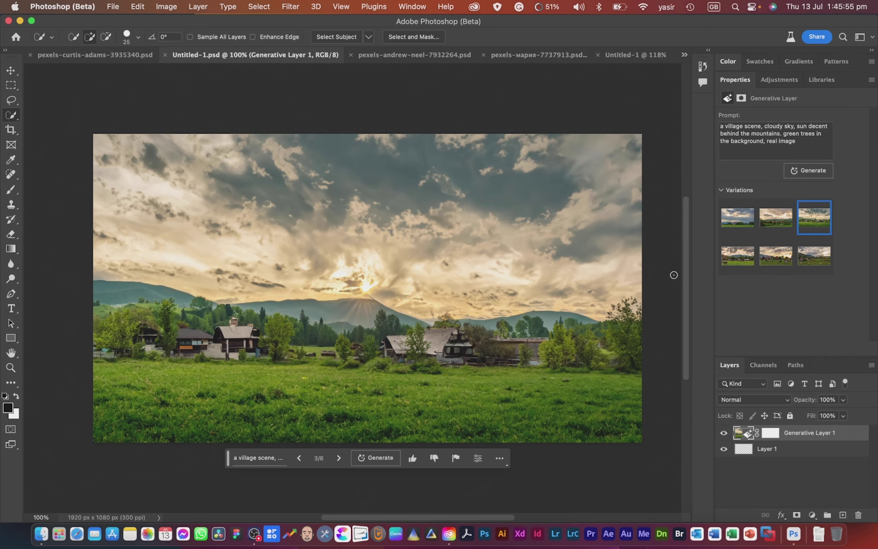
Switch to the village landscape document and review the full prompt of its generative layer
{"action": "triple_click", "coordinate": [730, 130]}
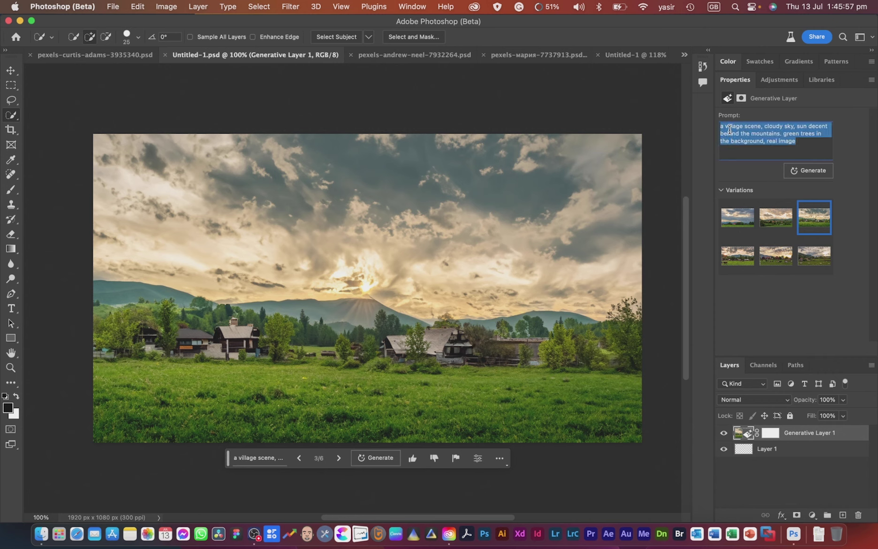
{"action": "left_click", "coordinate": [729, 127]}
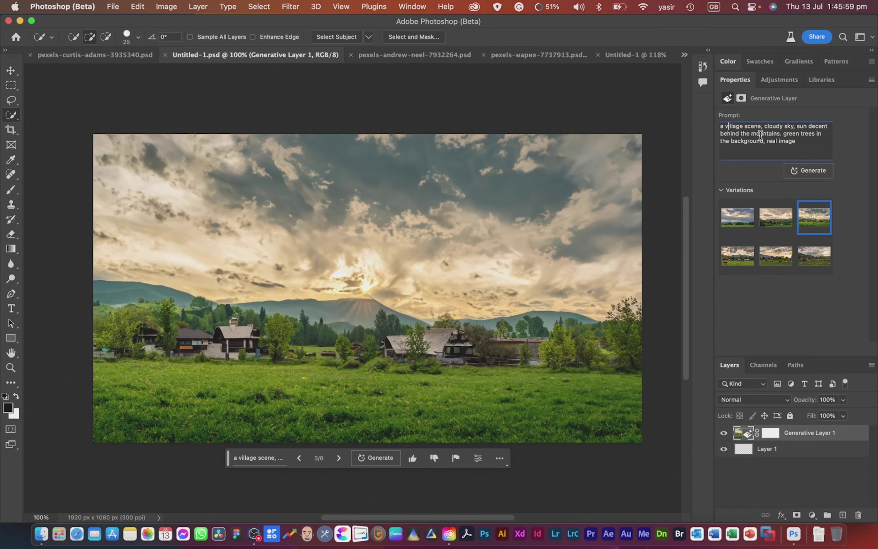
{"action": "triple_click", "coordinate": [800, 140]}
{"action": "left_click", "coordinate": [748, 127]}
Compare the village scene variations, including those with animals roaming, and return to the third one
{"action": "left_click", "coordinate": [776, 218]}
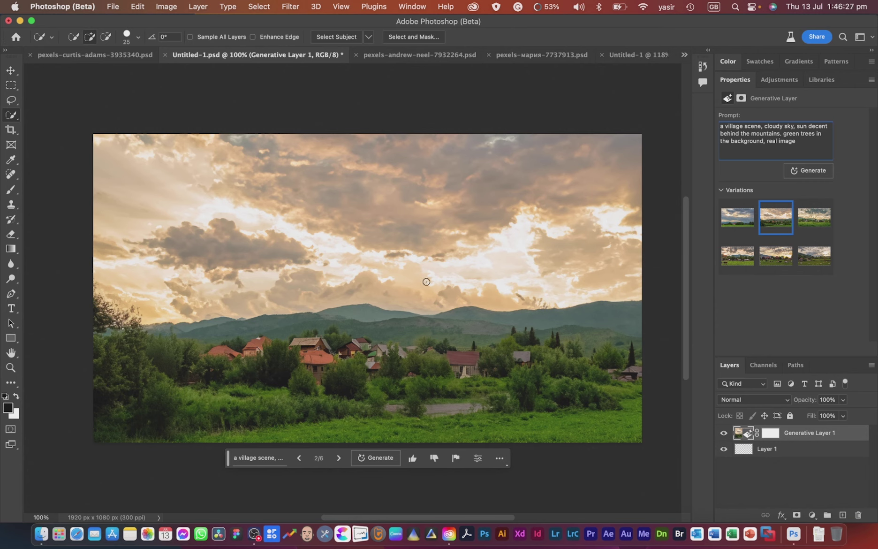
{"action": "left_click", "coordinate": [737, 220]}
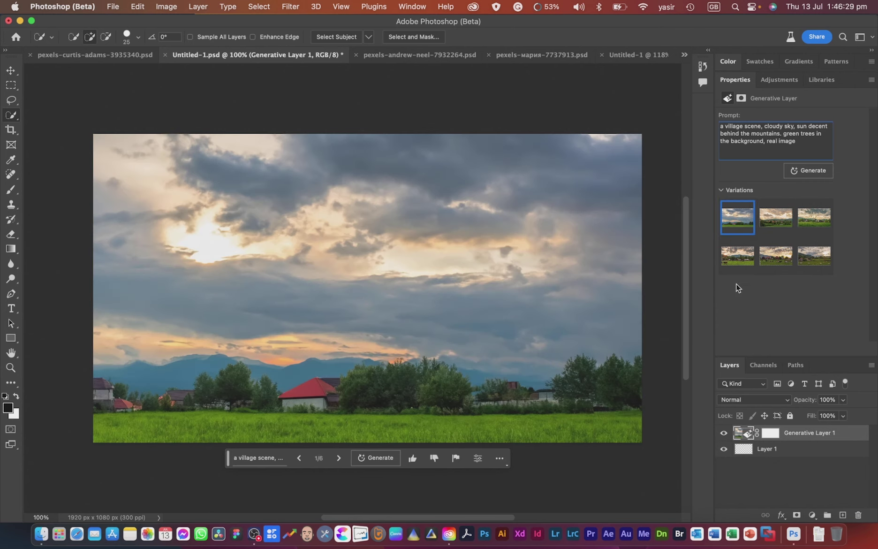
{"action": "left_click", "coordinate": [738, 258]}
{"action": "left_click", "coordinate": [789, 258]}
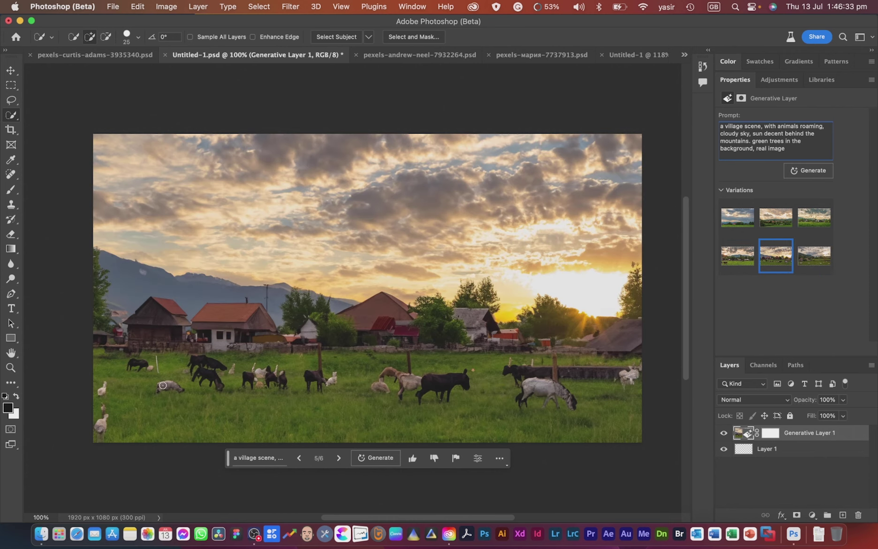
{"action": "left_click", "coordinate": [745, 228]}
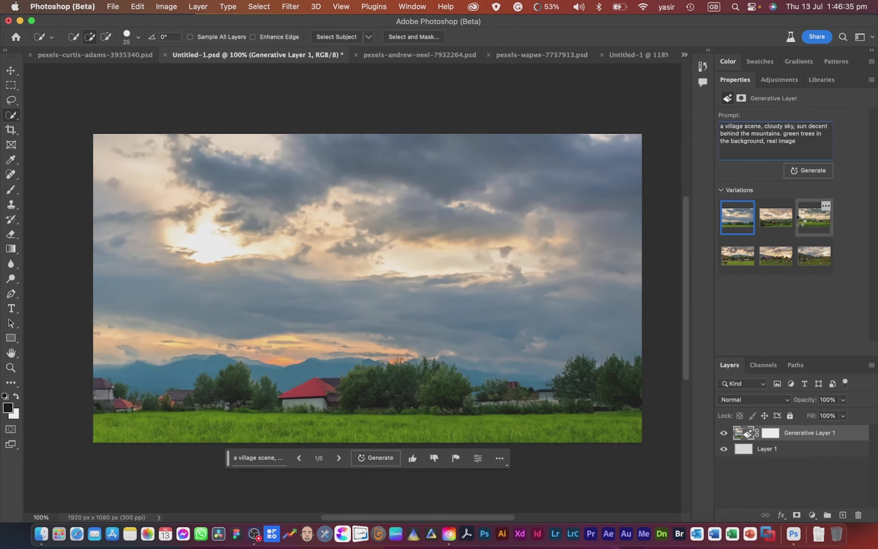
{"action": "left_click", "coordinate": [803, 222]}
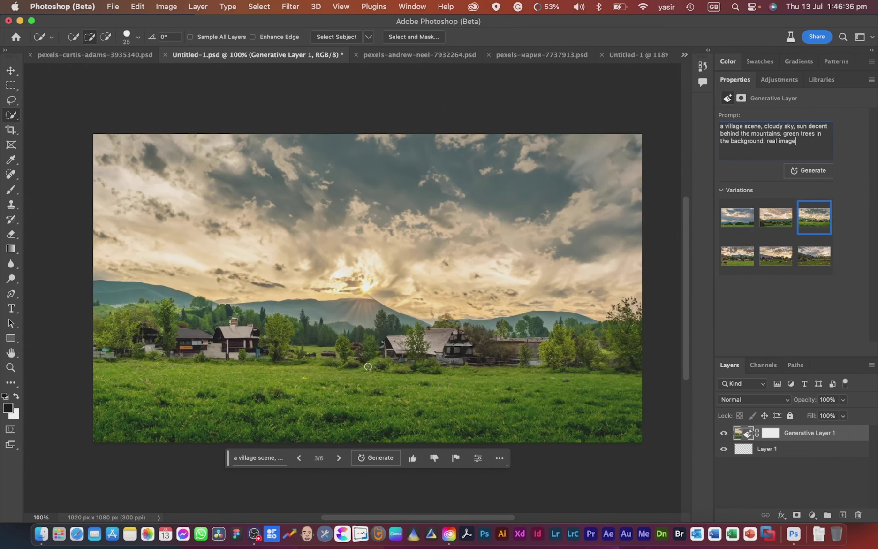
Switch to the pexels-curtis-adams-3935340.psd room photo and hide every layer except the background
{"action": "left_click", "coordinate": [73, 55]}
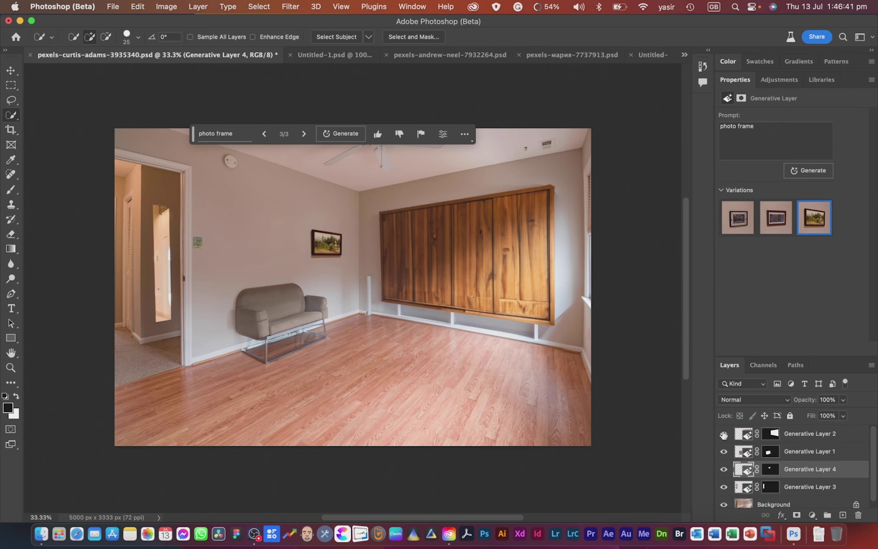
{"action": "left_click", "coordinate": [724, 505], "text": "alt"}
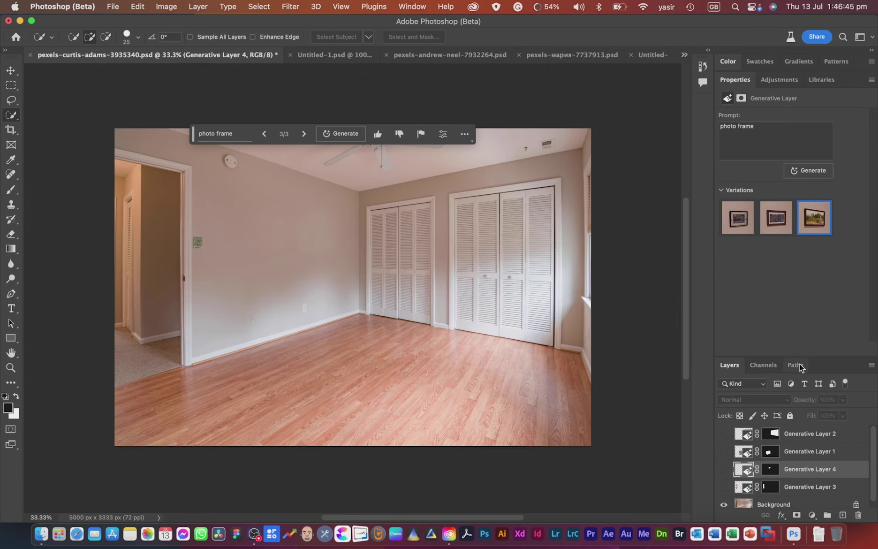
{"action": "left_click", "coordinate": [802, 490]}
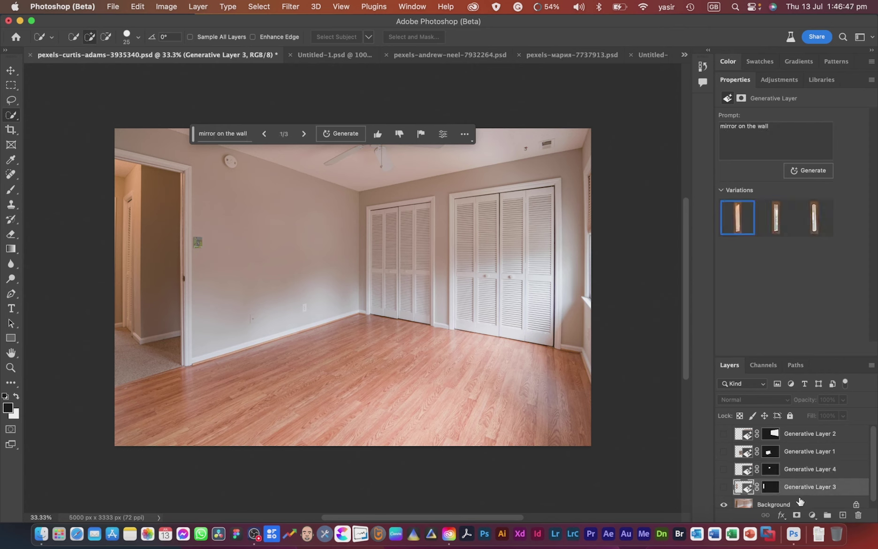
{"action": "left_click", "coordinate": [800, 502]}
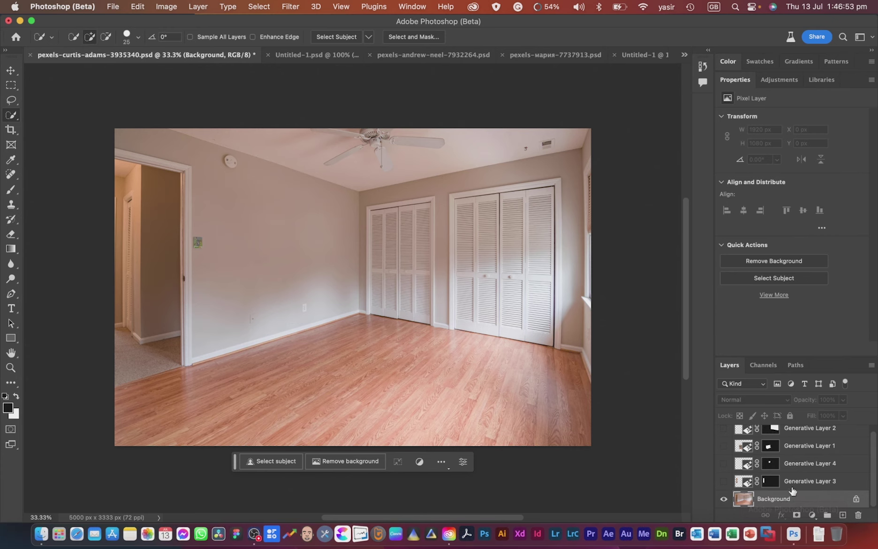
Show the "mirror on the wall" and "photo frame" generative layers again, starting with the mirror
{"action": "left_click", "coordinate": [810, 483]}
{"action": "left_click", "coordinate": [724, 481]}
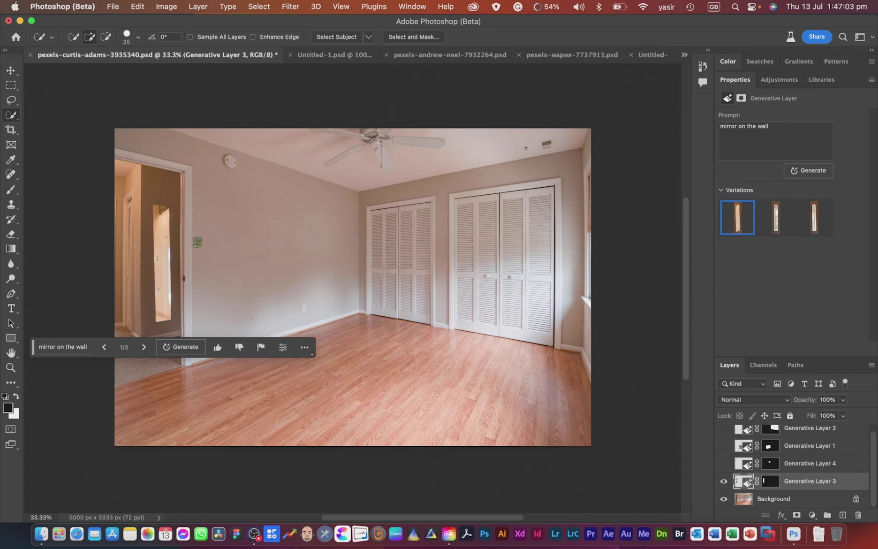
{"action": "left_click", "coordinate": [795, 464]}
{"action": "left_click", "coordinate": [724, 464]}
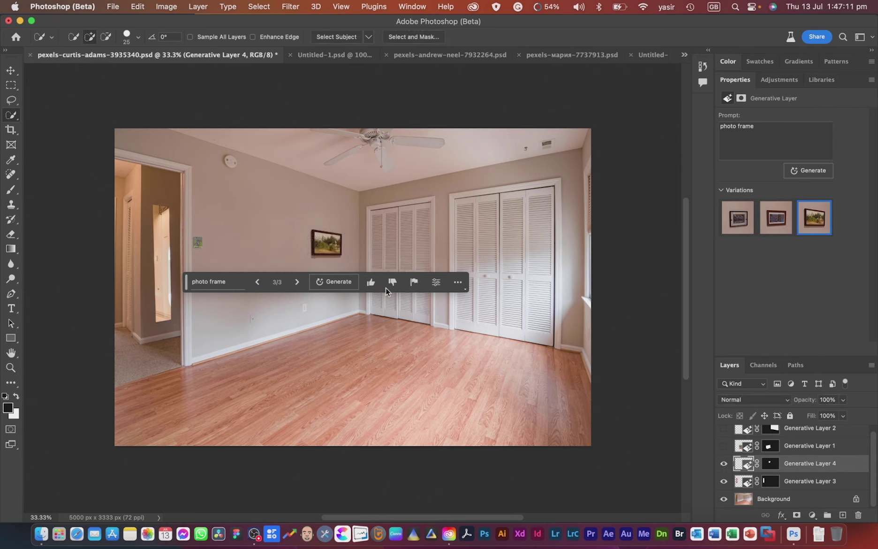
Compare the three "photo frame" variations and return to the third one
{"action": "left_click", "coordinate": [776, 218]}
{"action": "left_click", "coordinate": [745, 225]}
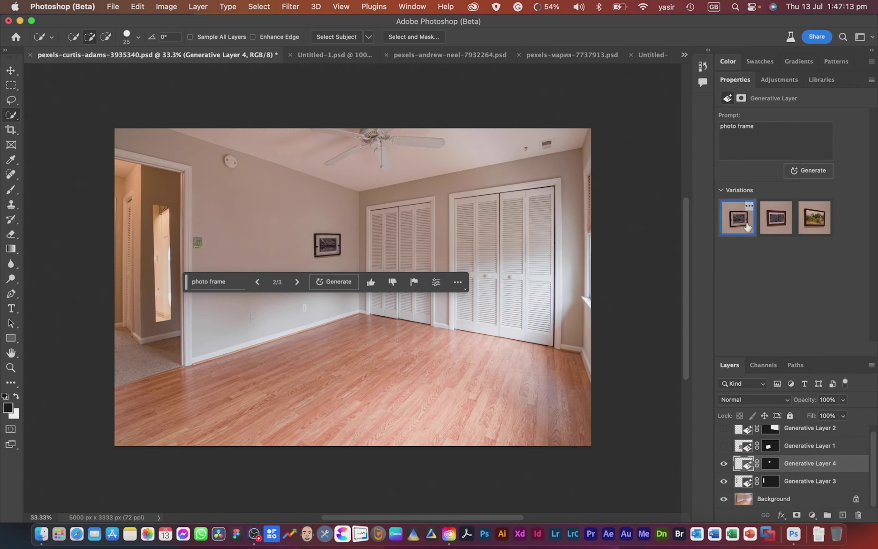
{"action": "left_click", "coordinate": [816, 225]}
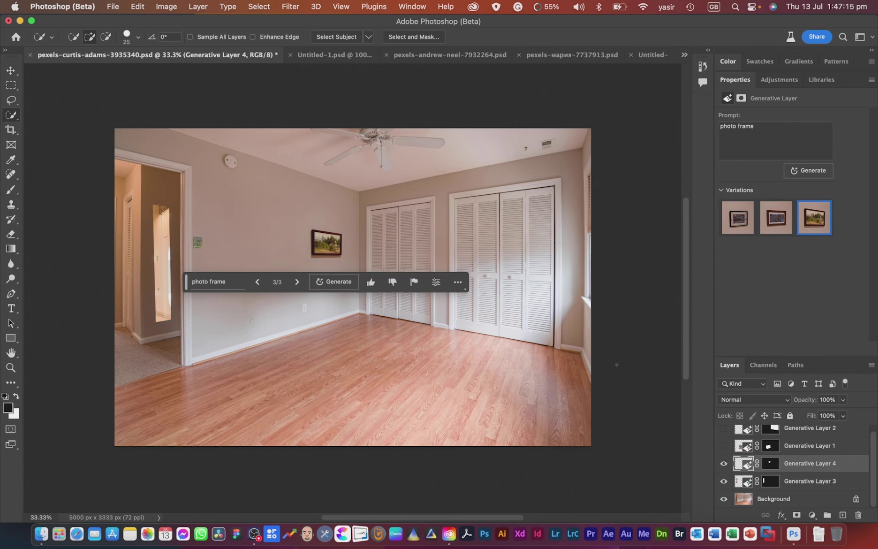
Show the "big couch" generative layer, compare its three variations and return to the second one
{"action": "left_click", "coordinate": [801, 451]}
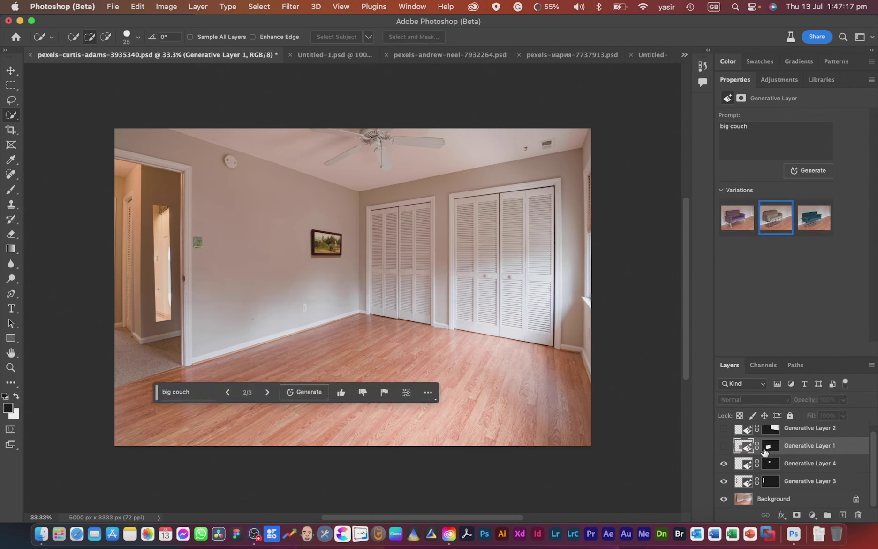
{"action": "left_click", "coordinate": [724, 447]}
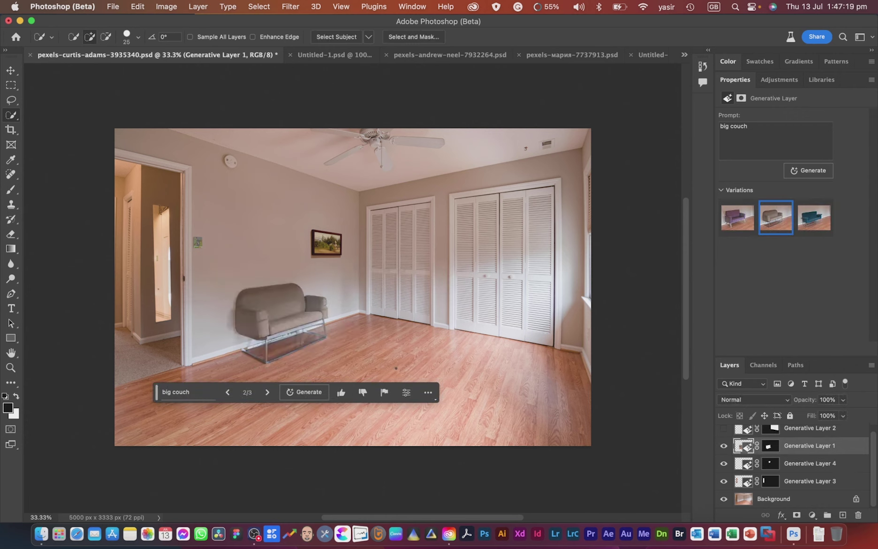
{"action": "left_click", "coordinate": [742, 232]}
{"action": "left_click", "coordinate": [822, 228]}
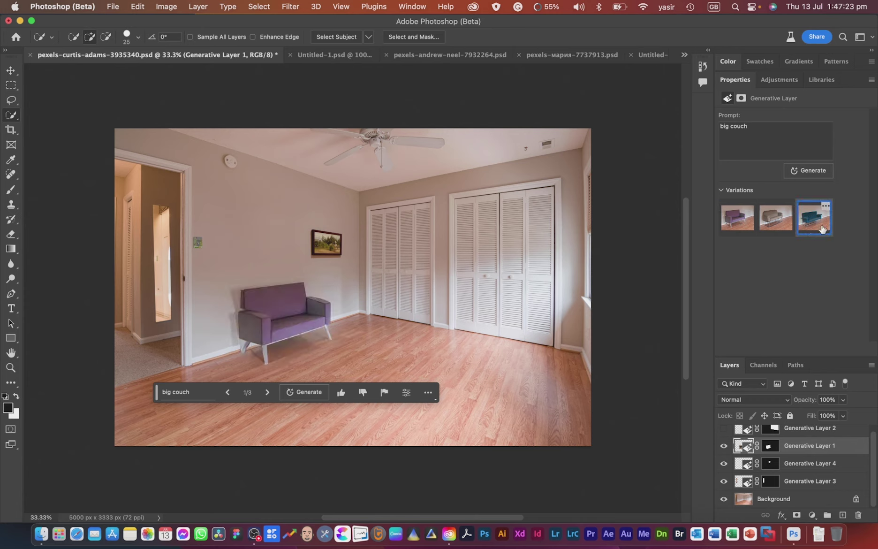
{"action": "left_click", "coordinate": [784, 228]}
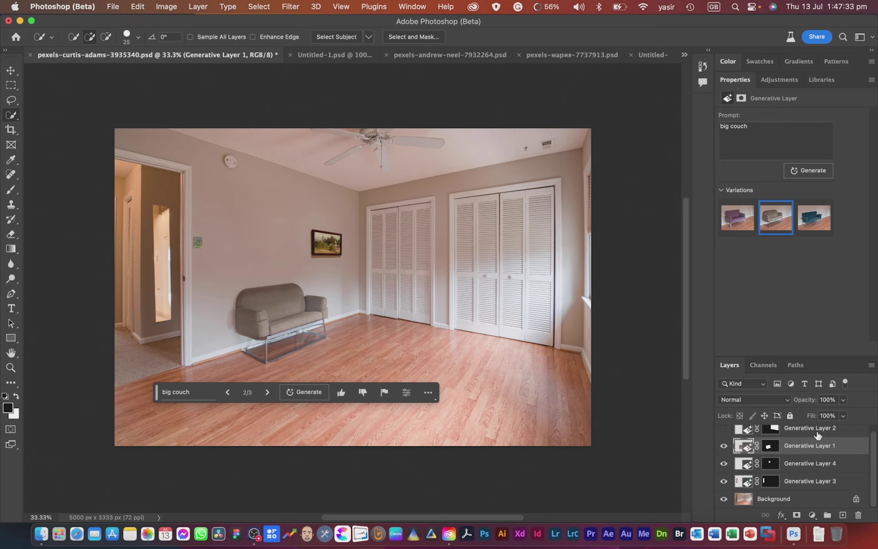
Show the "wooden cupboard" generative layer over the closet doors and compare its first three variations
{"action": "left_click", "coordinate": [723, 428]}
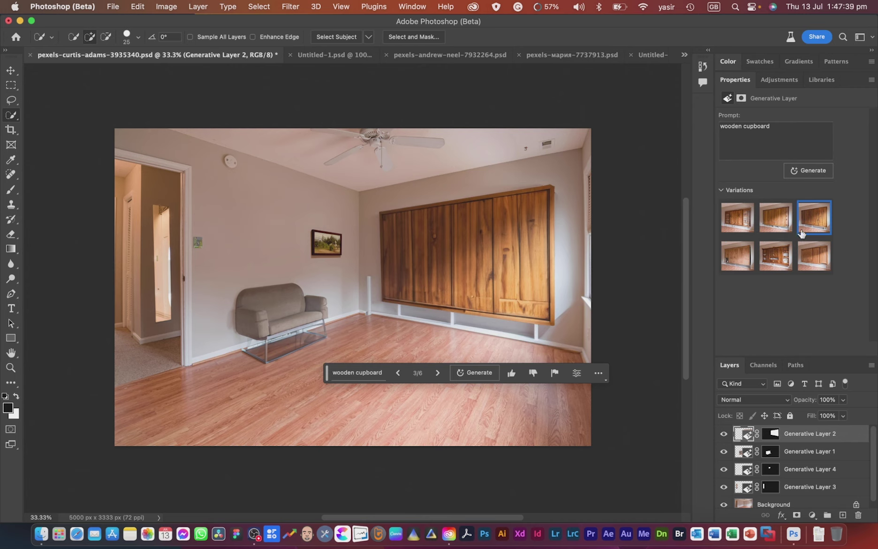
{"action": "left_click", "coordinate": [775, 221]}
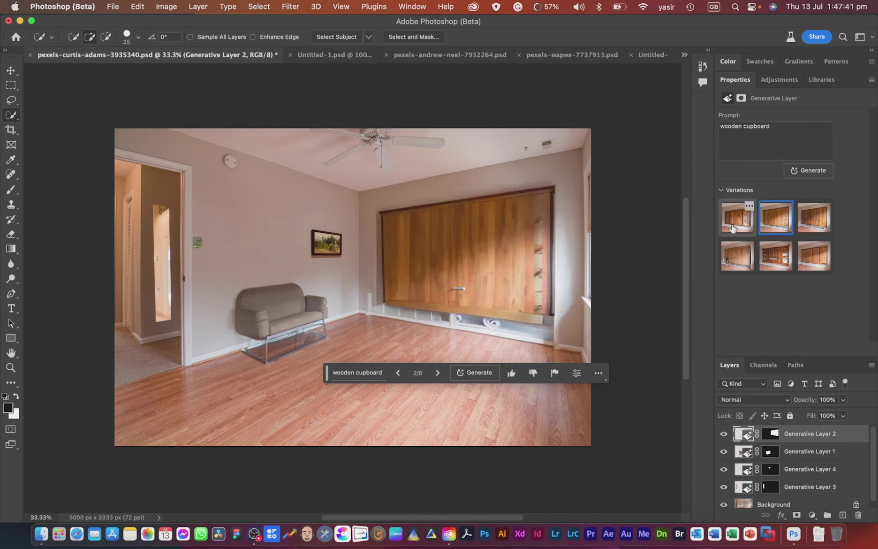
{"action": "left_click", "coordinate": [813, 220]}
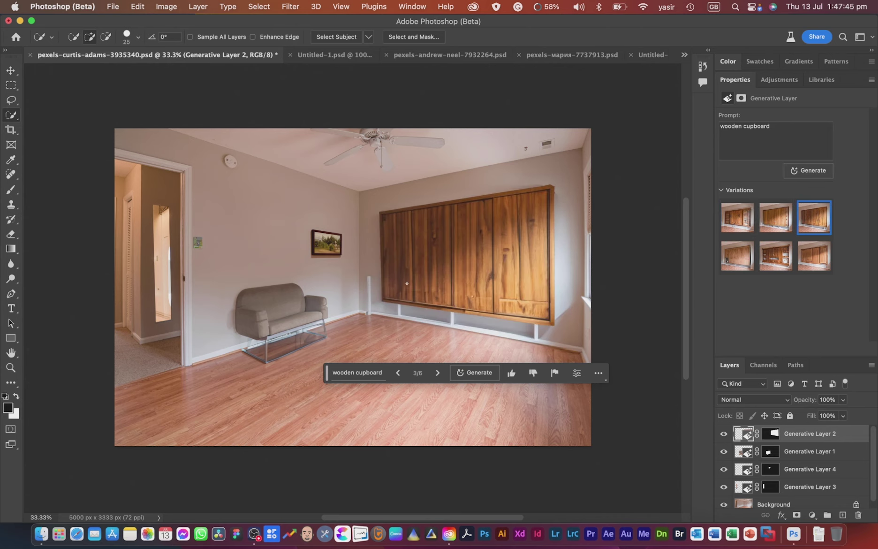
{"action": "left_click", "coordinate": [745, 224]}
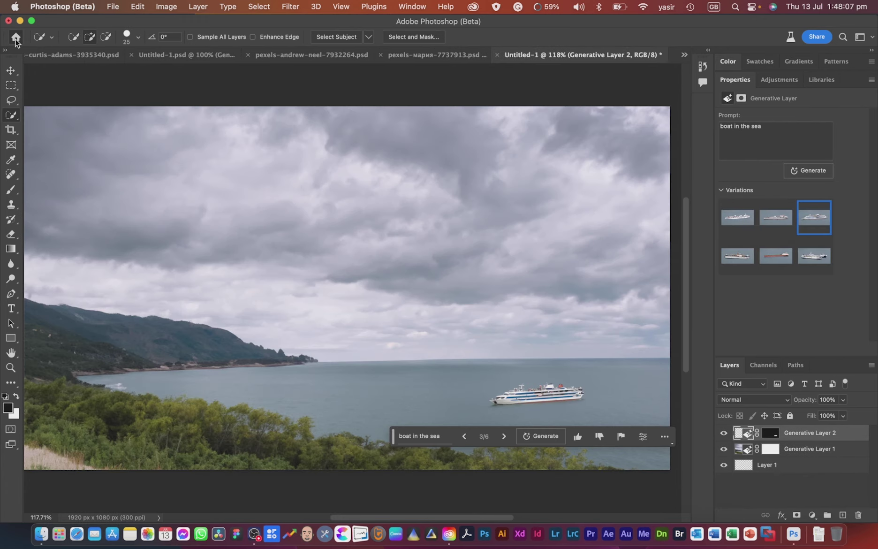
Create a new 1920 x 1080 px document at 300 pixels/inch in RGB with a transparent background
{"action": "left_click", "coordinate": [16, 40]}
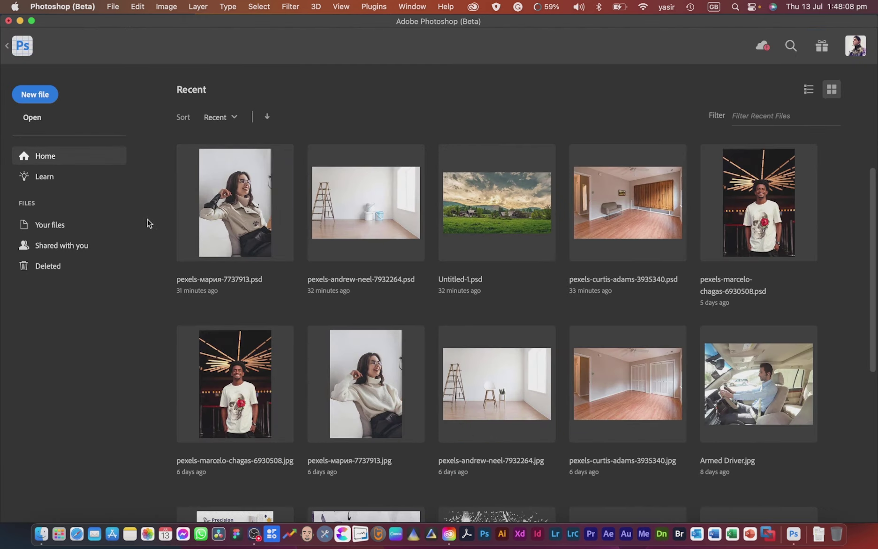
{"action": "left_click", "coordinate": [33, 95]}
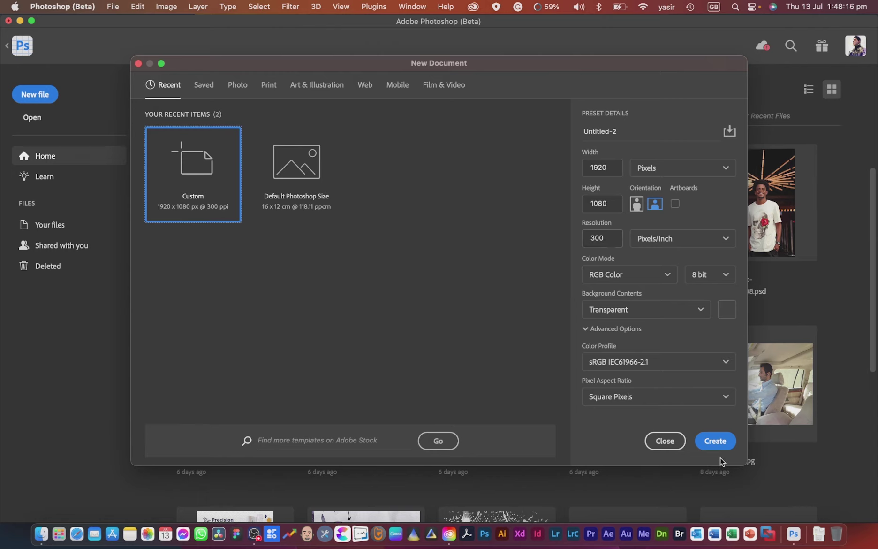
{"action": "left_click", "coordinate": [628, 312]}
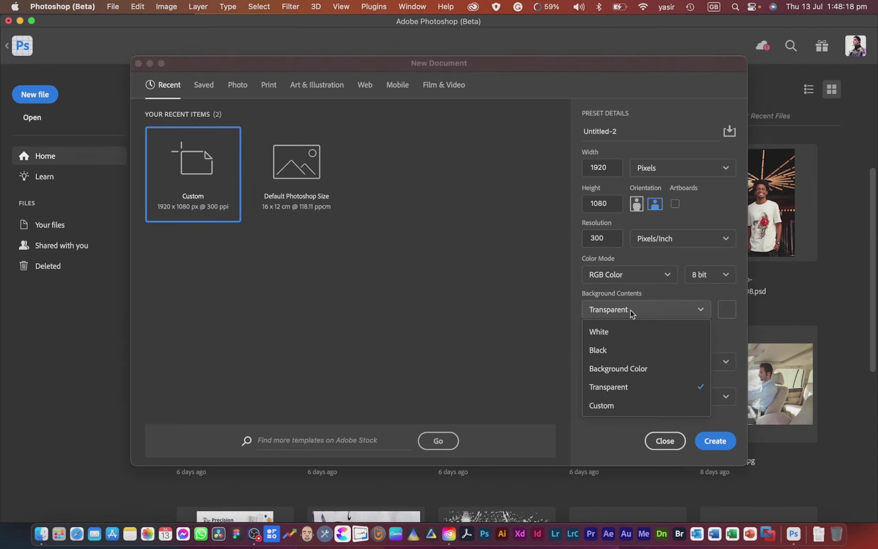
{"action": "left_click", "coordinate": [631, 313]}
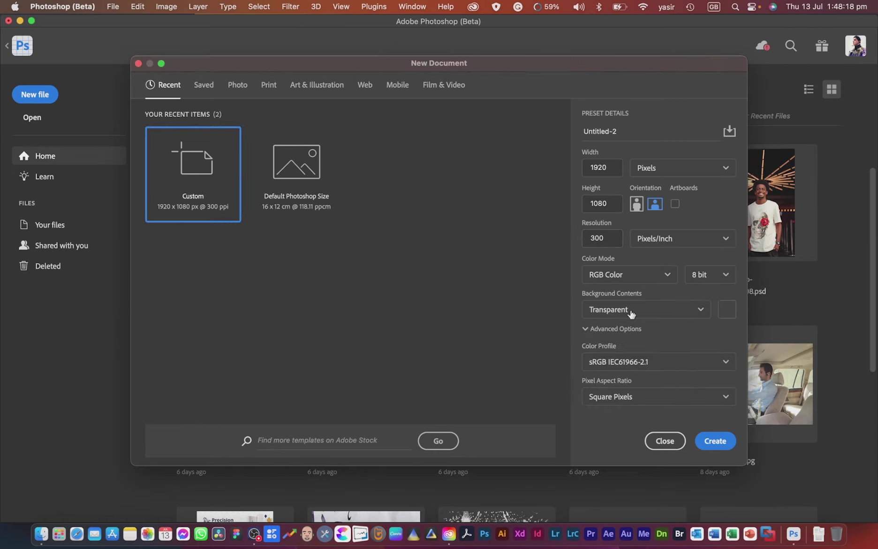
{"action": "left_click", "coordinate": [715, 440]}
Fill the whole canvas with a Generative Fill of "a city traffic scene" and view its second and third variations
{"action": "key", "text": "m"}
{"action": "key", "text": "super+a"}
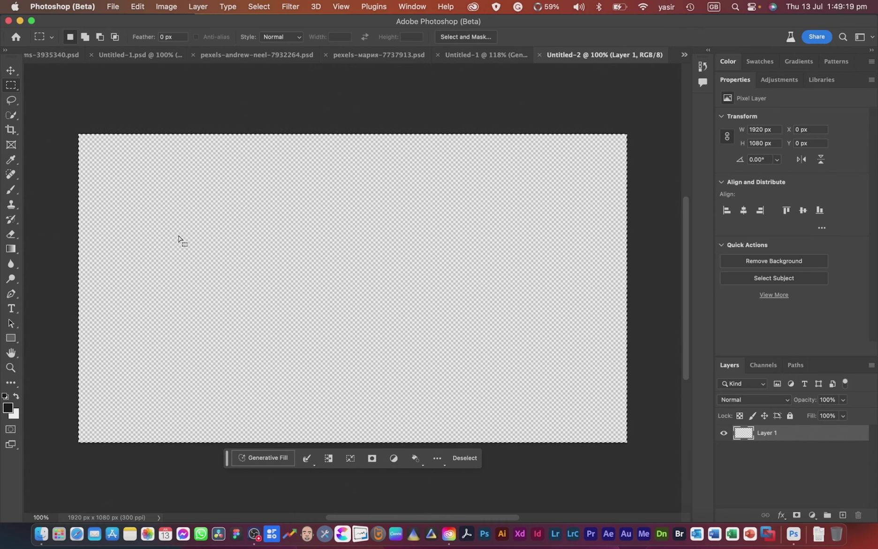
{"action": "left_click", "coordinate": [270, 457]}
{"action": "type", "text": "a city "}
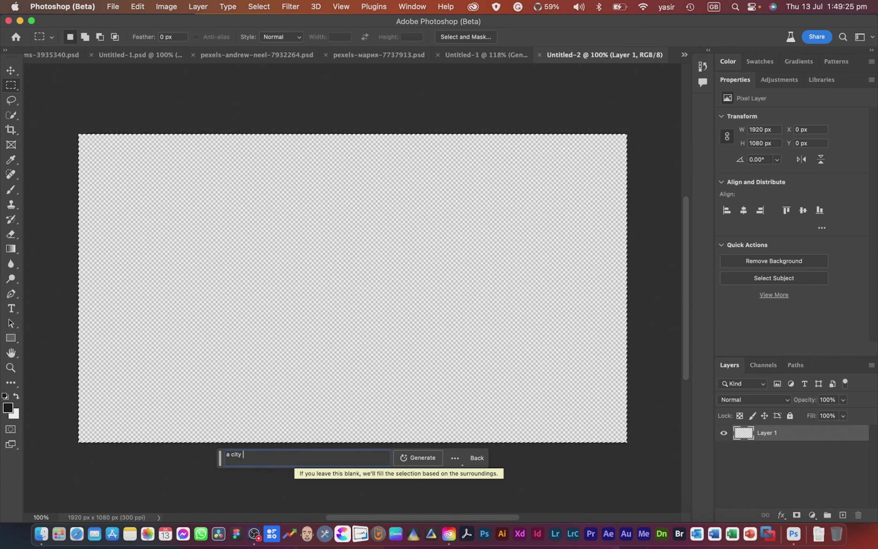
{"action": "type", "text": "traffic scene"}
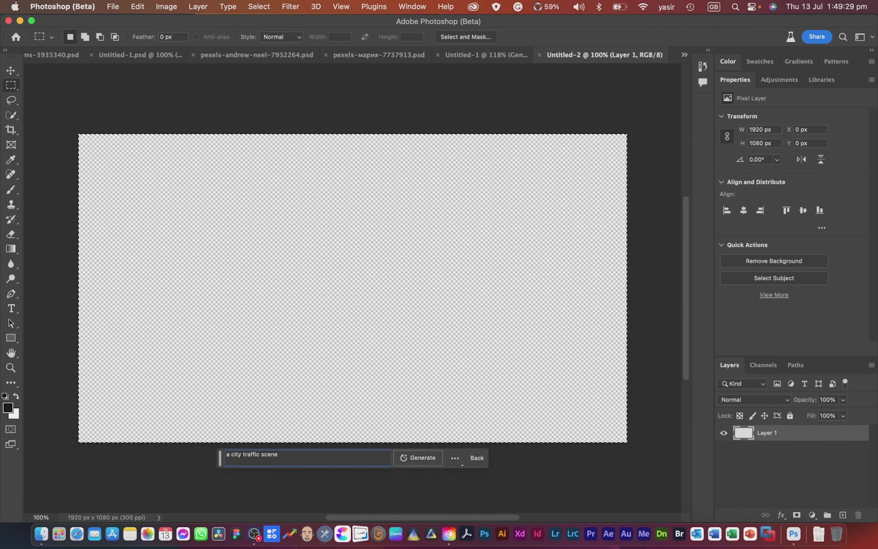
{"action": "left_click", "coordinate": [419, 458]}
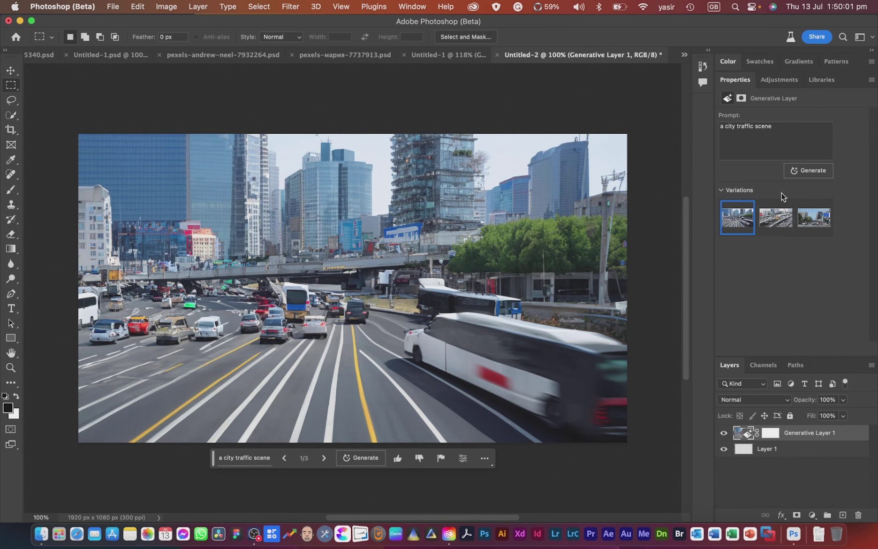
{"action": "left_click", "coordinate": [775, 220]}
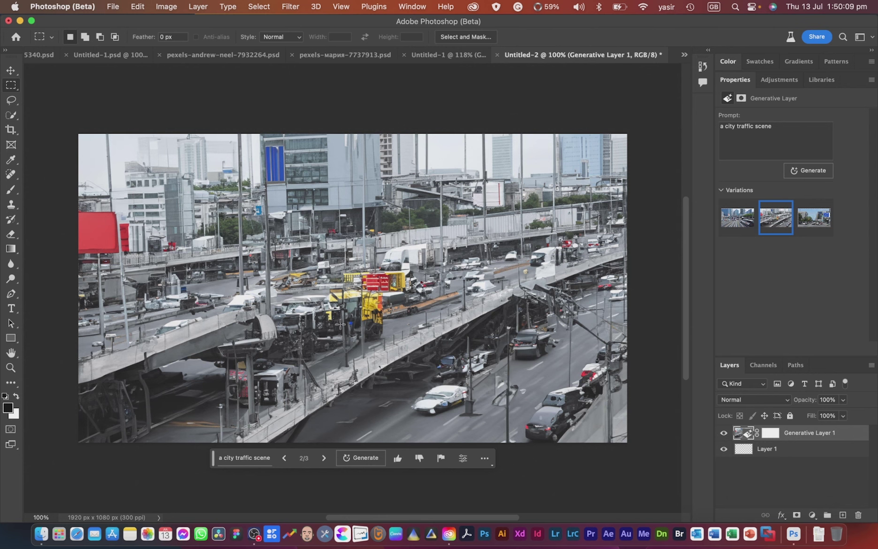
{"action": "left_click", "coordinate": [818, 222]}
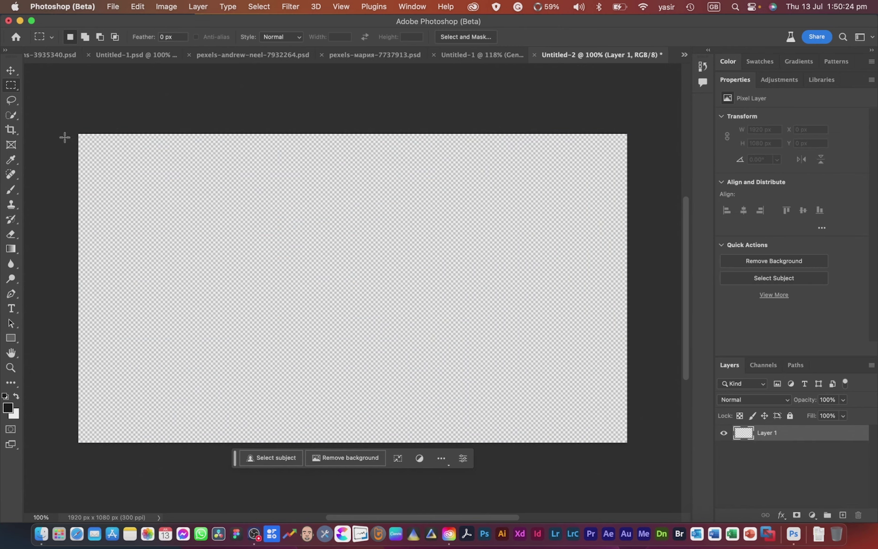
Select the whole empty canvas with the Rectangular Marquee and start a Generative Fill
{"action": "left_click_drag", "start_coordinate": [80, 135], "coordinate": [669, 456]}
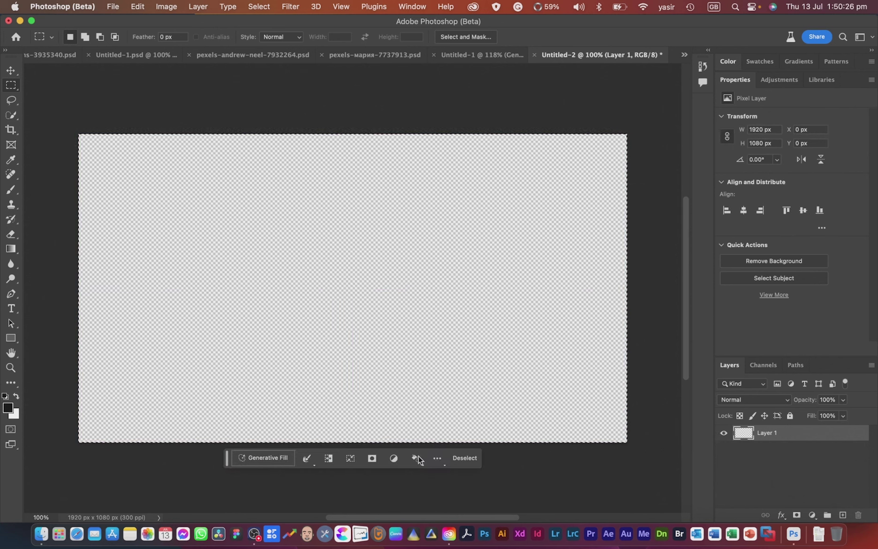
{"action": "left_click", "coordinate": [283, 458]}
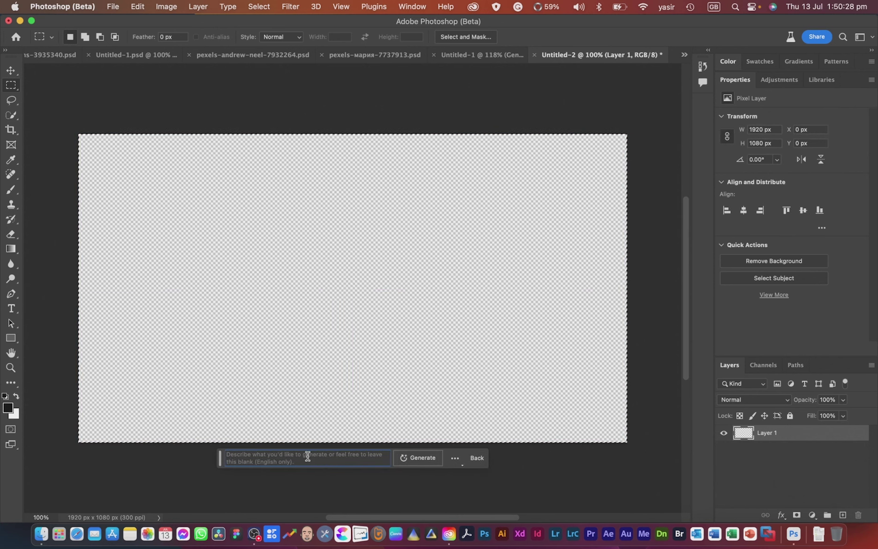
{"action": "type", "text": "a v"}
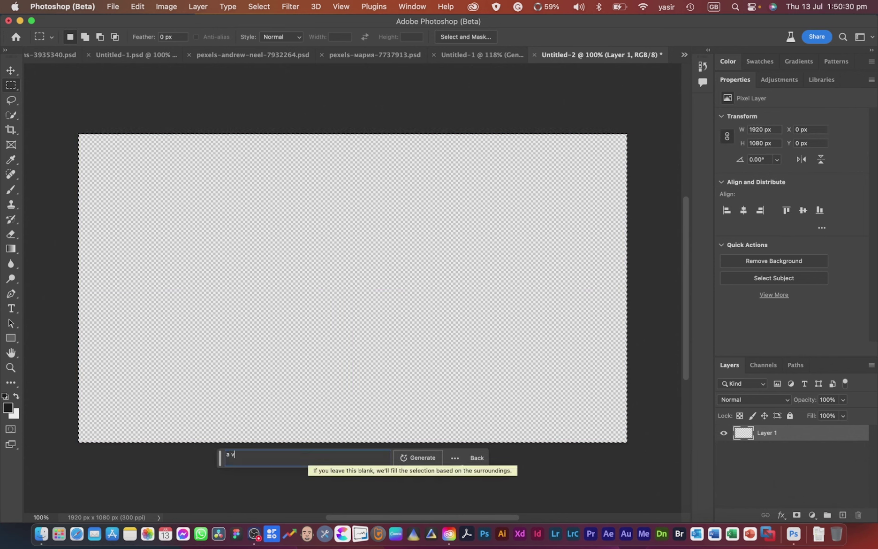
{"action": "type", "text": "illage"}
{"action": "key", "text": "BackSpace"}
{"action": "key", "text": "BackSpace"}
{"action": "key", "text": "BackSpace"}
{"action": "key", "text": "BackSpace"}
{"action": "key", "text": "BackSpace"}
{"action": "key", "text": "BackSpace"}
{"action": "key", "text": "BackSpace"}
{"action": "key", "text": "BackSpace"}
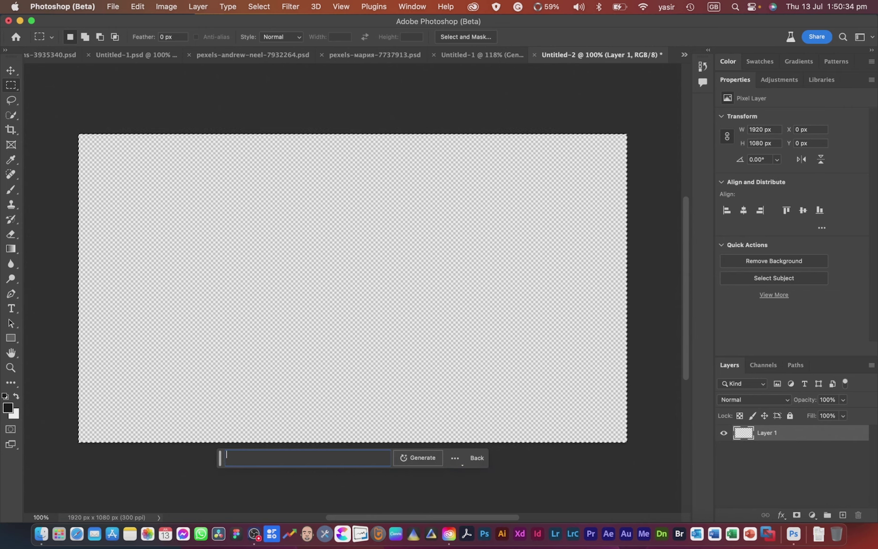
Generate "a house of mushrooms, with grass in front and trees in the background. realistic image" in the selected area
{"action": "type", "text": "a house "}
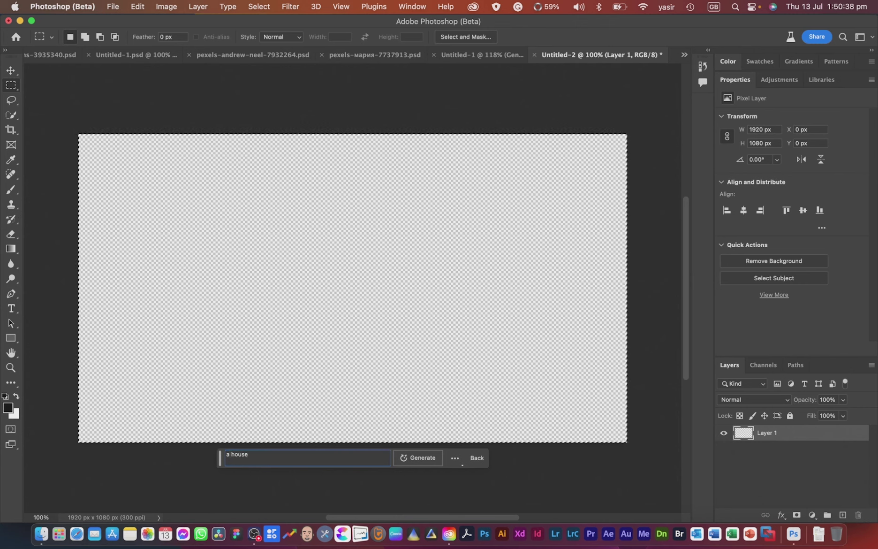
{"action": "type", "text": "of mushrooms, with"}
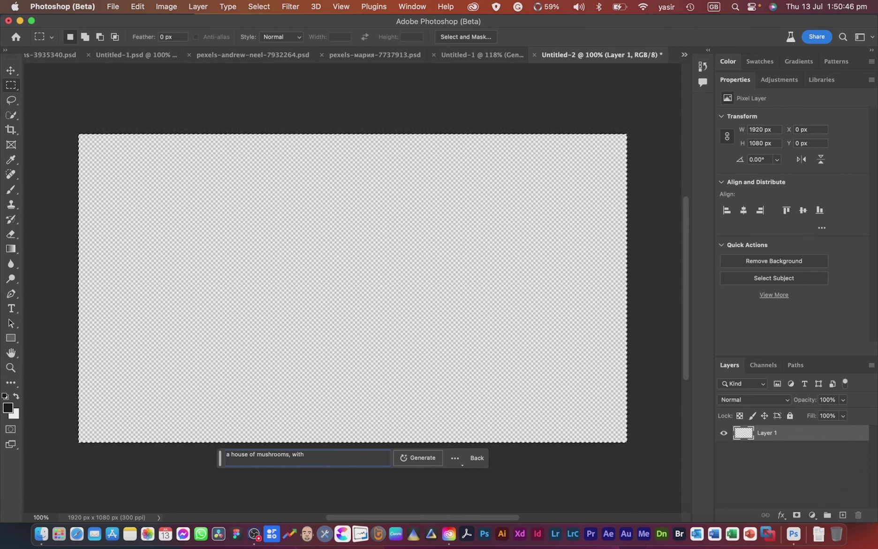
{"action": "type", "text": " grass"}
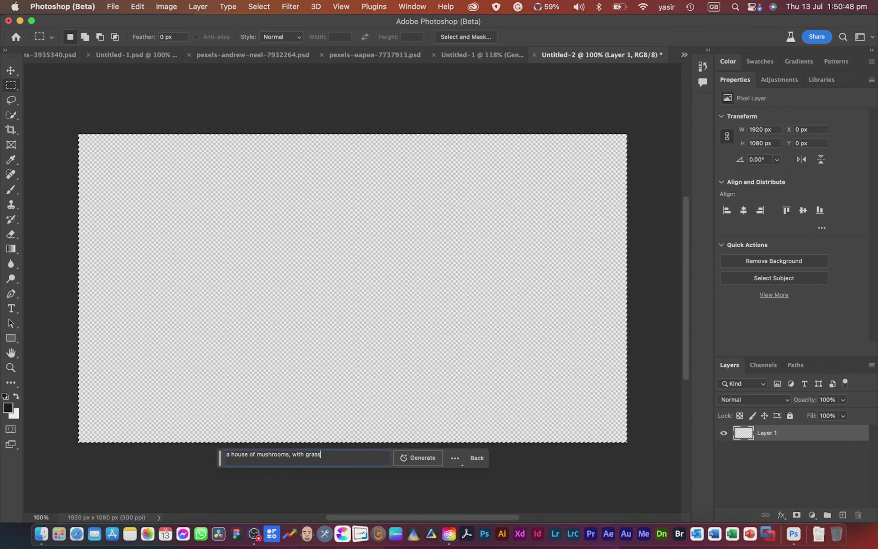
{"action": "type", "text": " in front and tree"}
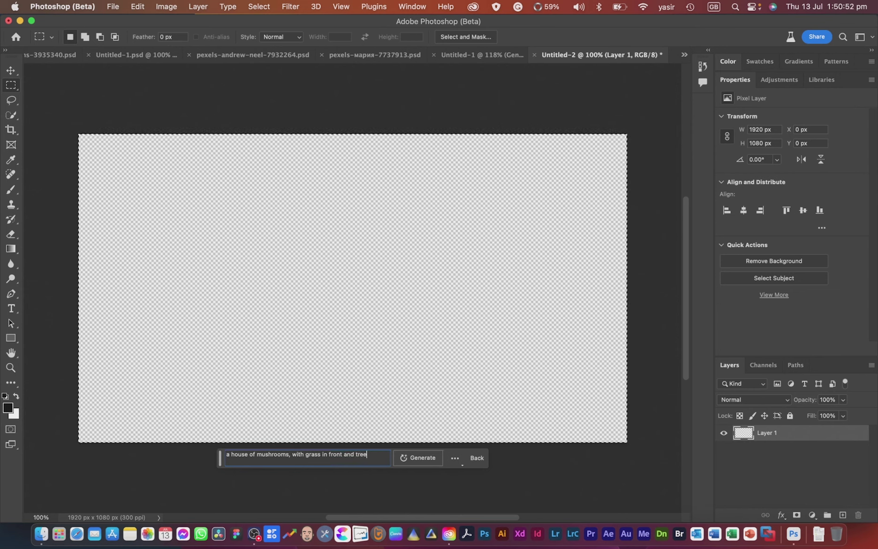
{"action": "type", "text": "s in the ba"}
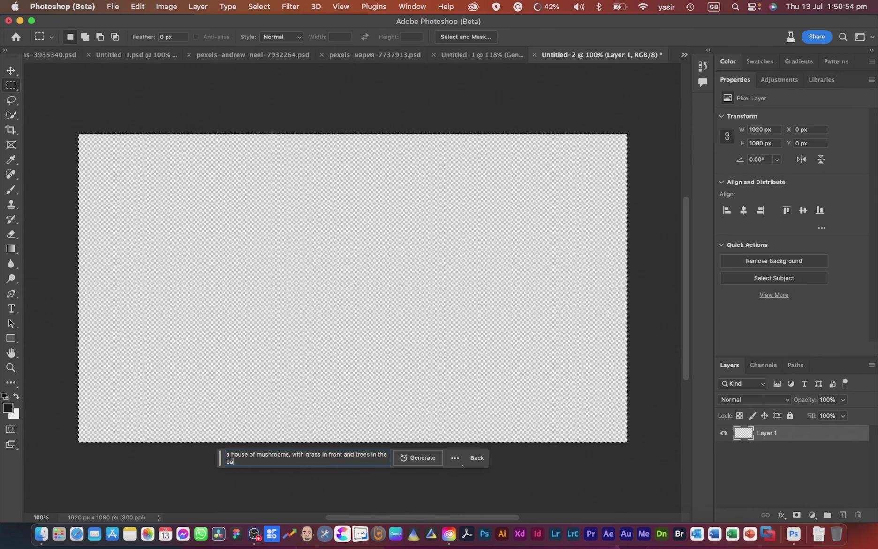
{"action": "type", "text": "ckground. reali"}
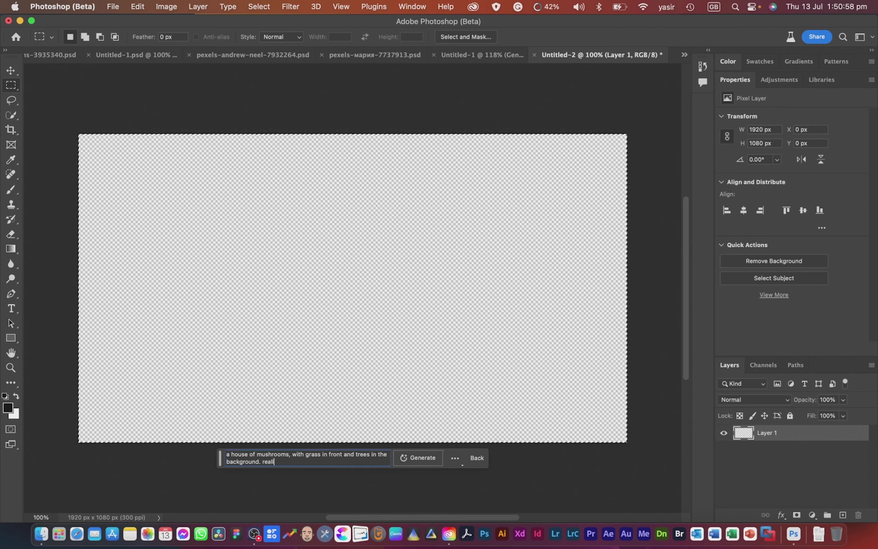
{"action": "type", "text": "stic image"}
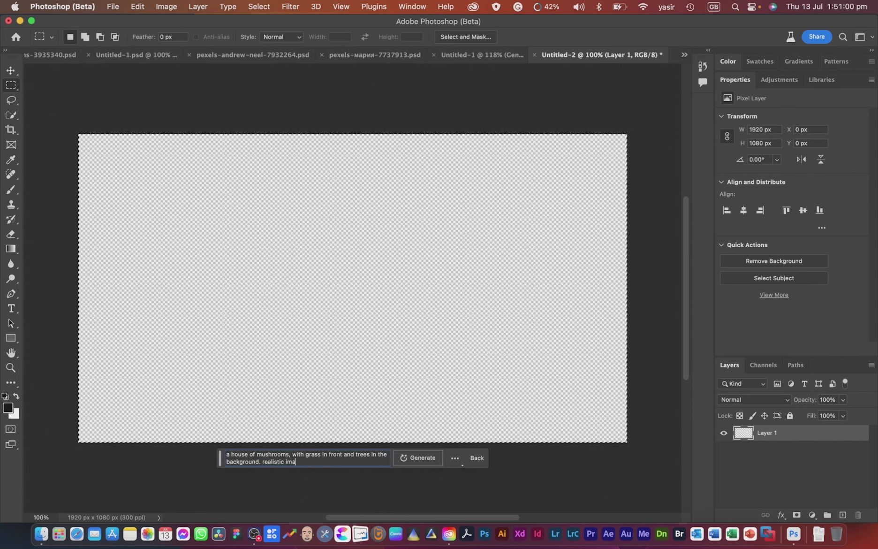
{"action": "left_click", "coordinate": [434, 459]}
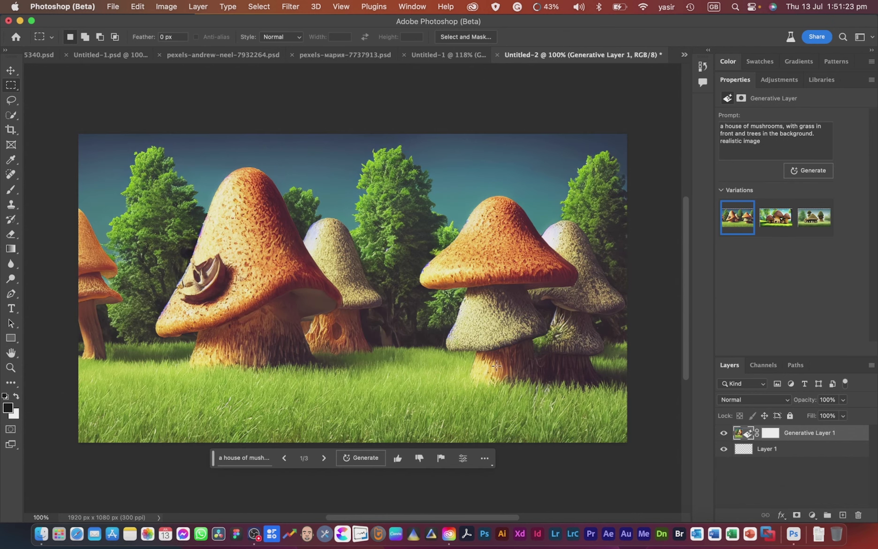
View the second and third variations of the mushroom house scene
{"action": "left_click", "coordinate": [774, 223]}
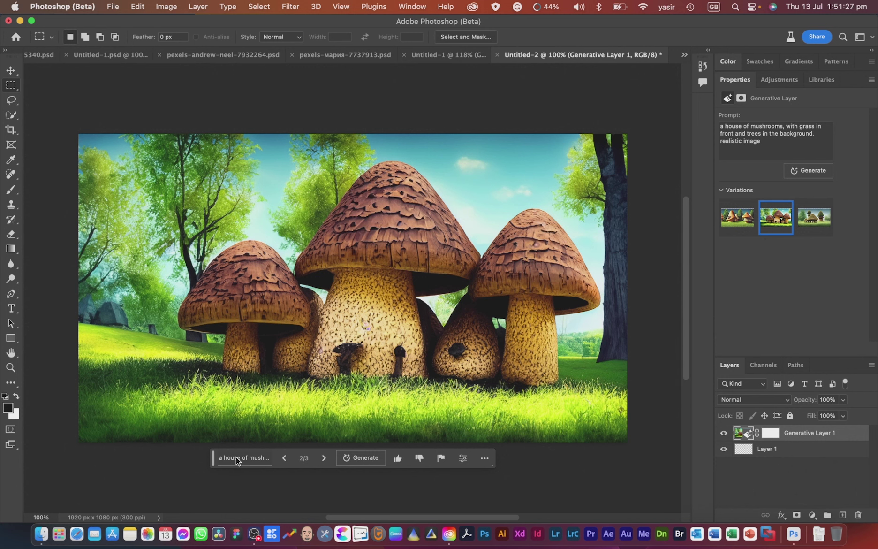
{"action": "left_click", "coordinate": [817, 228]}
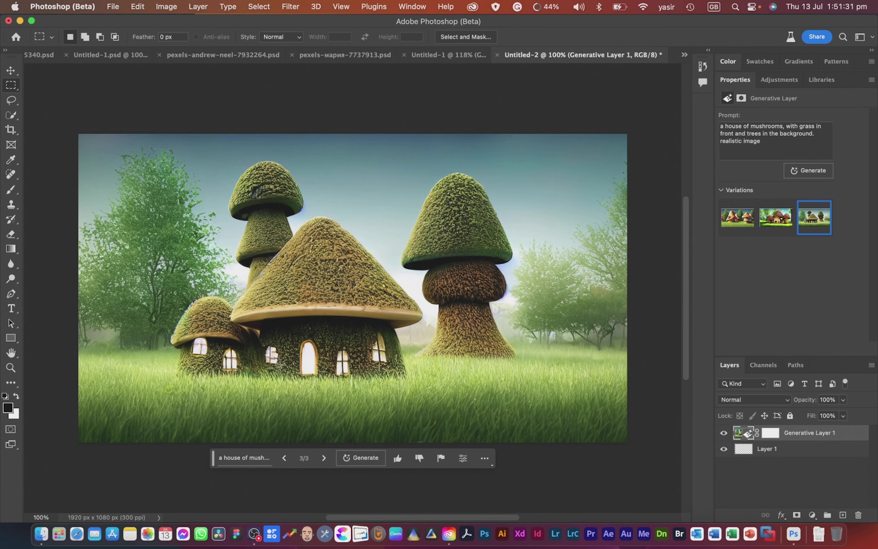
Generate another set of variations from the same mushroom house prompt and view the second and third new ones
{"action": "left_click", "coordinate": [809, 170]}
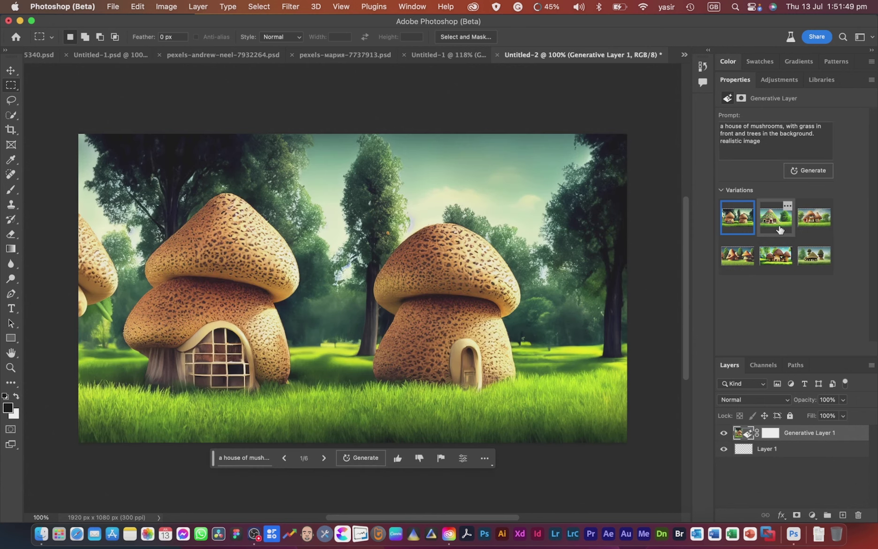
{"action": "left_click", "coordinate": [778, 229]}
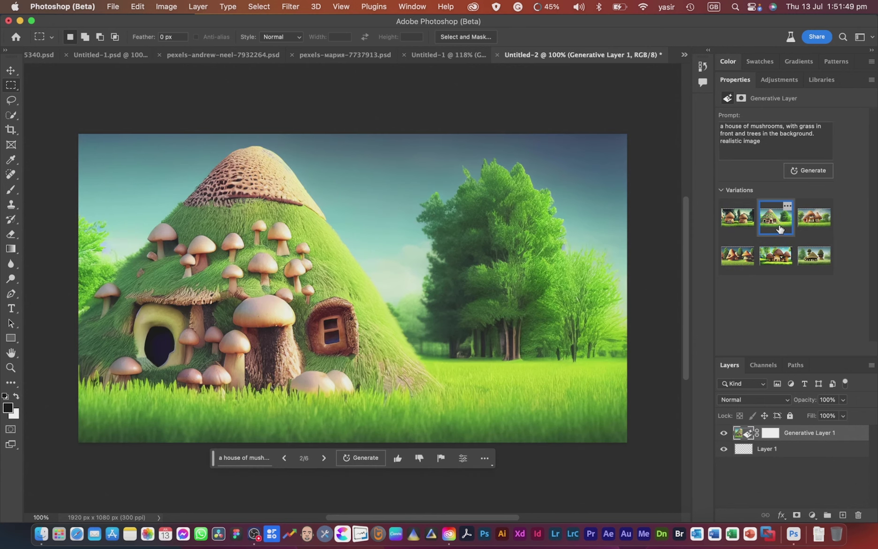
{"action": "left_click", "coordinate": [827, 228]}
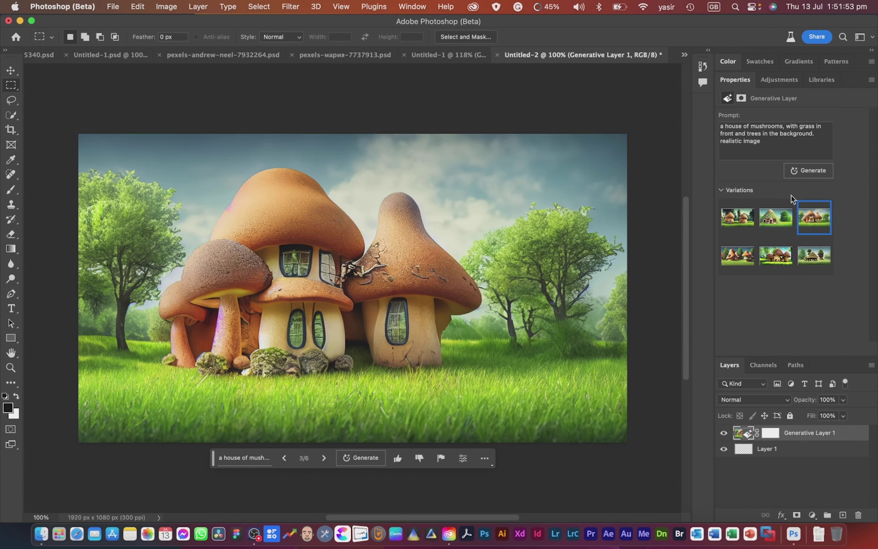
Replace the generative layer's prompt with "a red mushroom house in a fantasy world" and generate new variations
{"action": "key", "text": "super+a"}
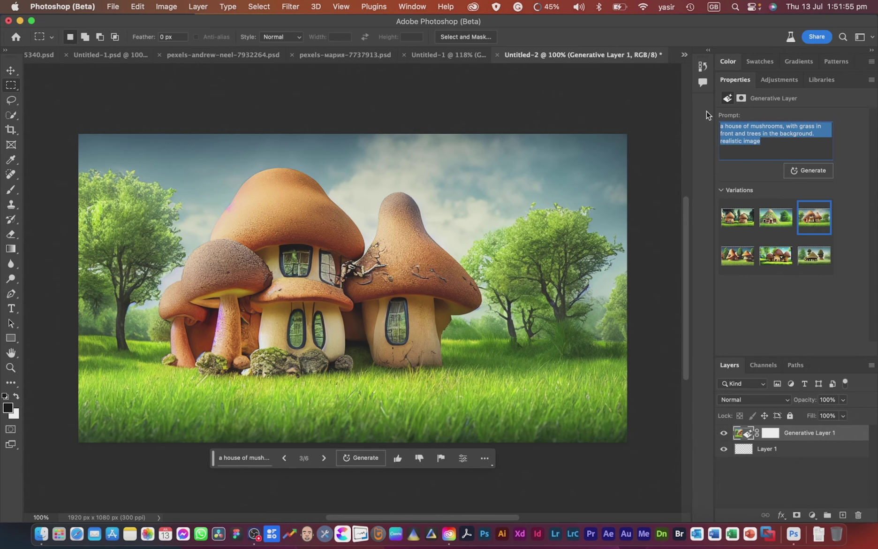
{"action": "key", "text": "BackSpace"}
{"action": "type", "text": "a red mushroom house in a fantasy wor"}
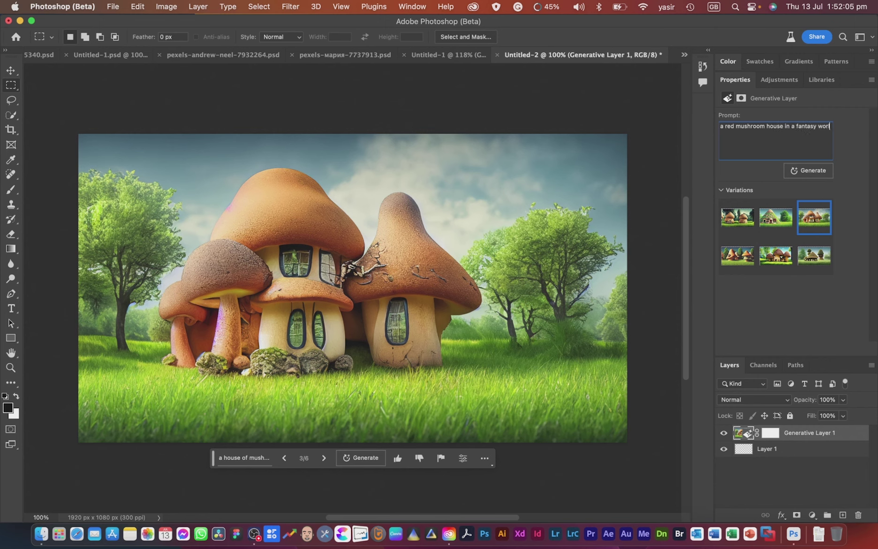
{"action": "type", "text": "ld"}
{"action": "left_click", "coordinate": [807, 174]}
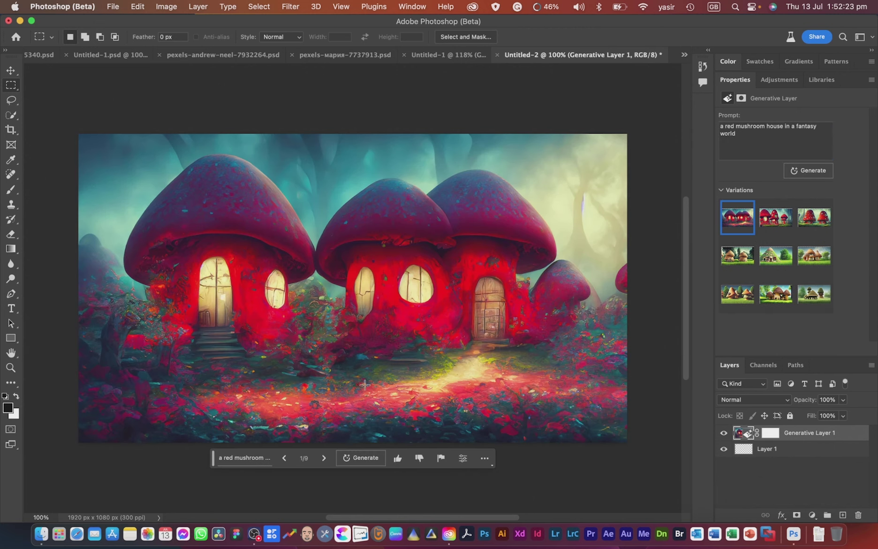
Compare the three red mushroom house variations and return to the first one
{"action": "left_click", "coordinate": [775, 220]}
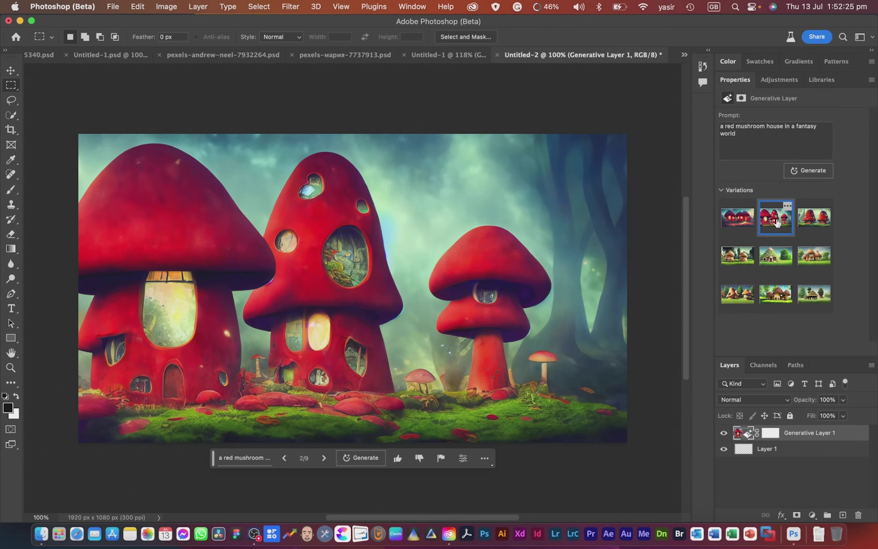
{"action": "left_click", "coordinate": [814, 223]}
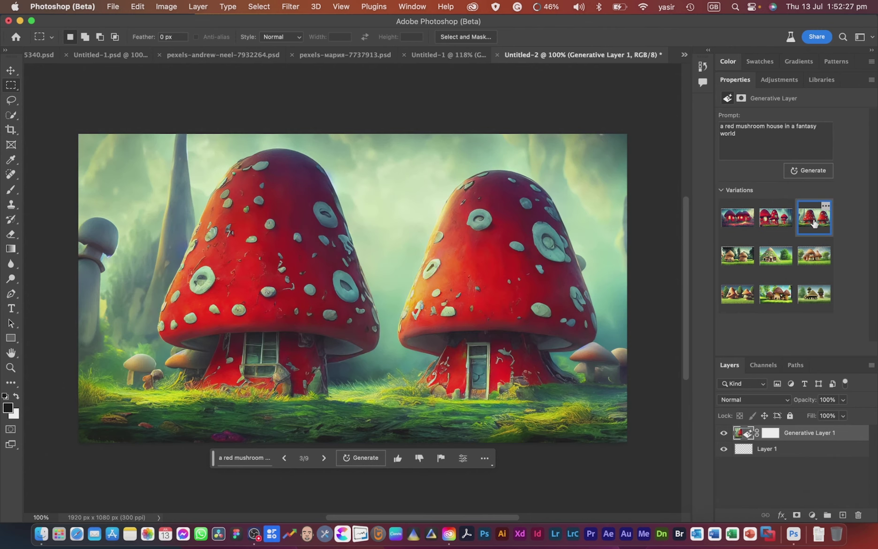
{"action": "left_click", "coordinate": [737, 219]}
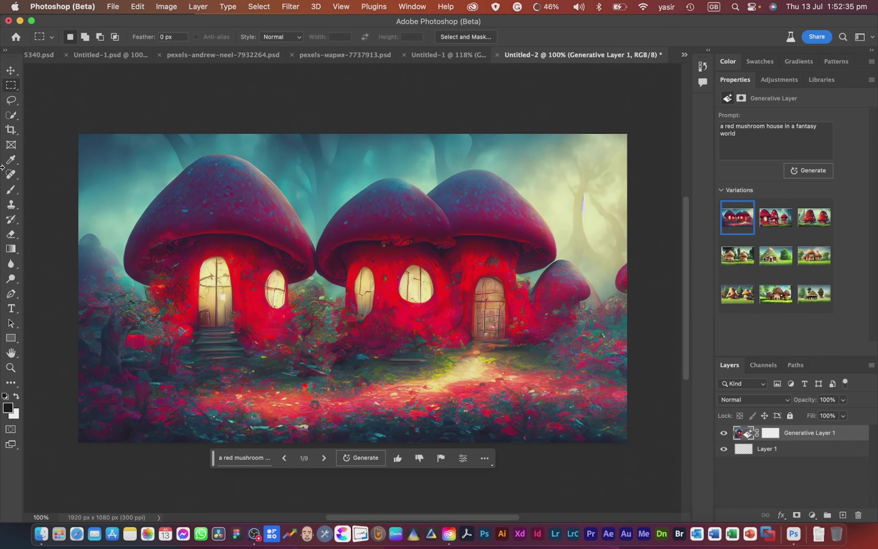
Lasso an oval area on the path below the rightmost mushroom door and generate "a lady bug" there with Generative Fill
{"action": "left_click", "coordinate": [7, 104]}
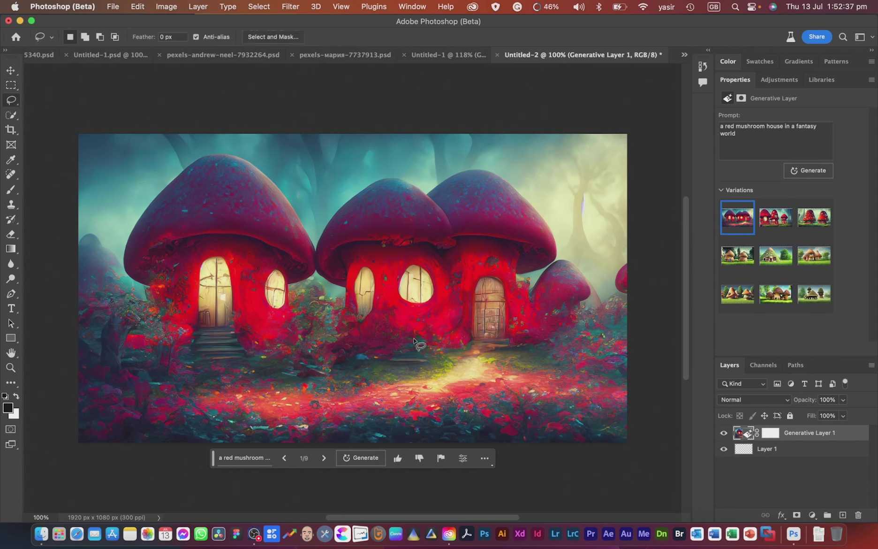
{"action": "mouse_move", "coordinate": [469, 362]}
{"action": "left_mouse_down"}
{"action": "mouse_move", "coordinate": [428, 378]}
{"action": "mouse_move", "coordinate": [417, 391]}
{"action": "mouse_move", "coordinate": [421, 405]}
{"action": "mouse_move", "coordinate": [507, 410]}
{"action": "mouse_move", "coordinate": [520, 392]}
{"action": "mouse_move", "coordinate": [513, 373]}
{"action": "mouse_move", "coordinate": [469, 364]}
{"action": "left_mouse_up"}
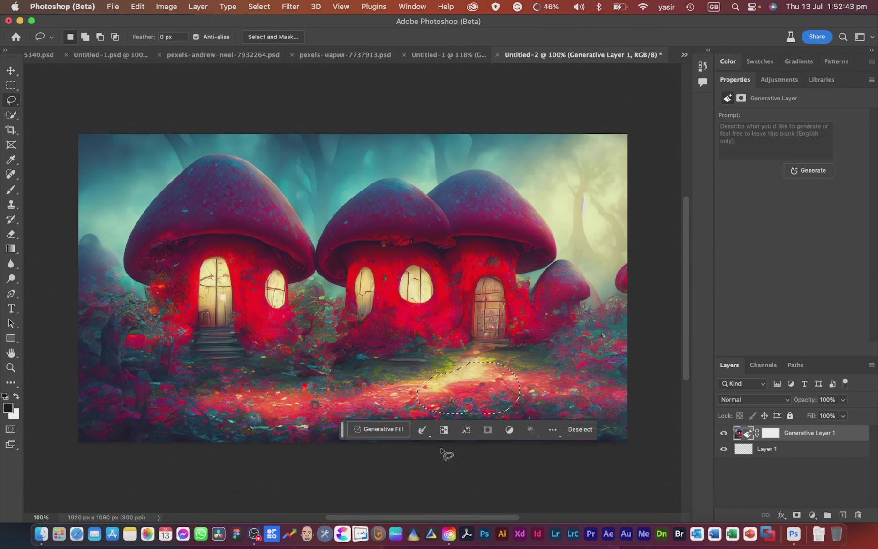
{"action": "left_click", "coordinate": [392, 429]}
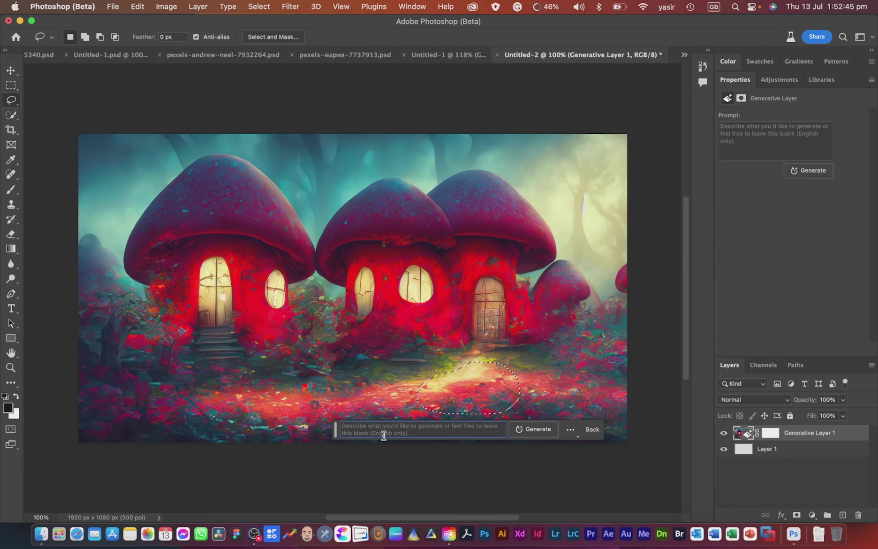
{"action": "type", "text": "a lady"}
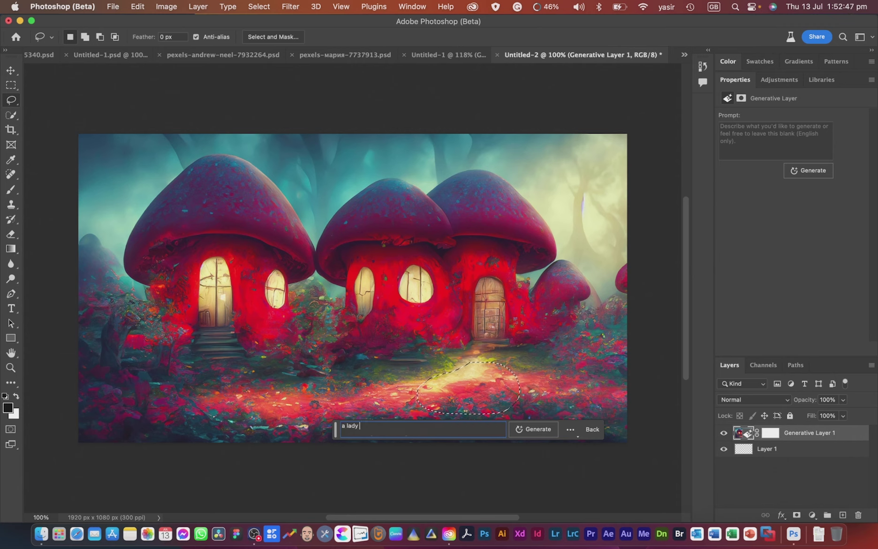
{"action": "type", "text": " bug"}
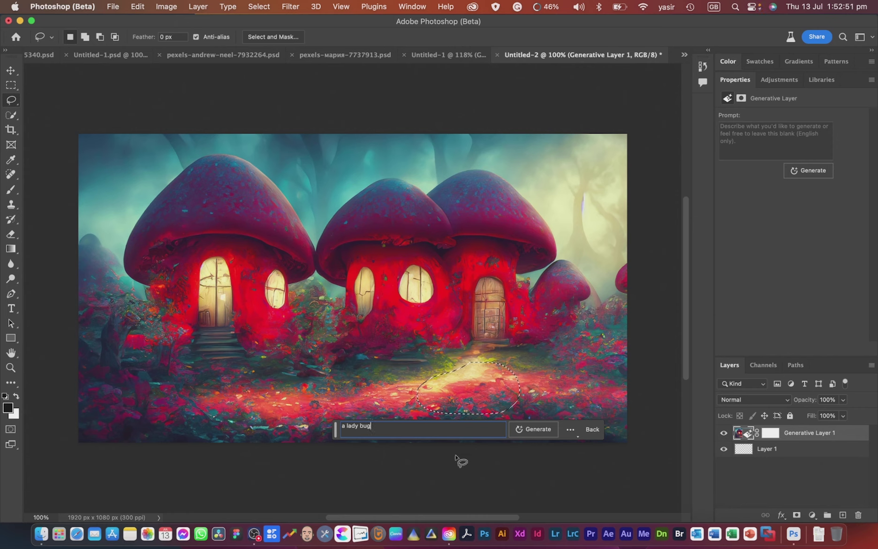
{"action": "key", "text": "Return"}
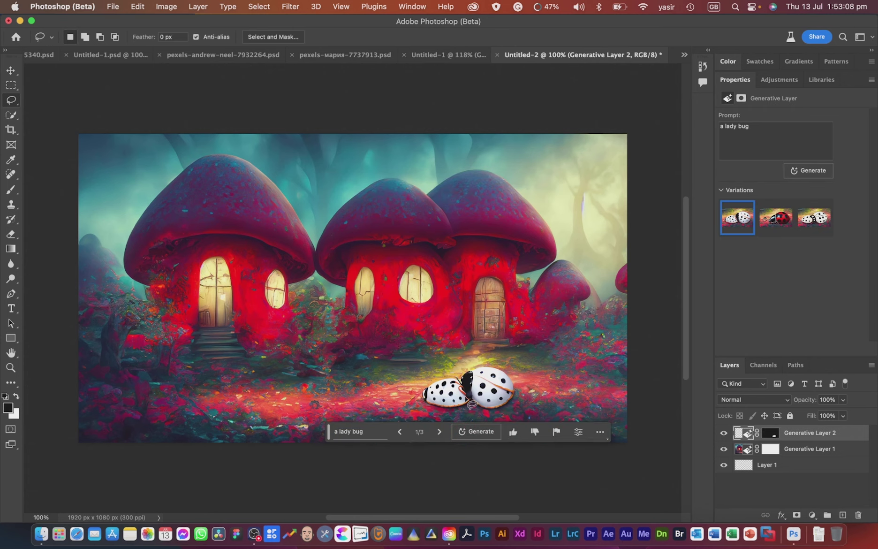
Compare the second and third ladybug variations and return to the second one
{"action": "left_click", "coordinate": [770, 223]}
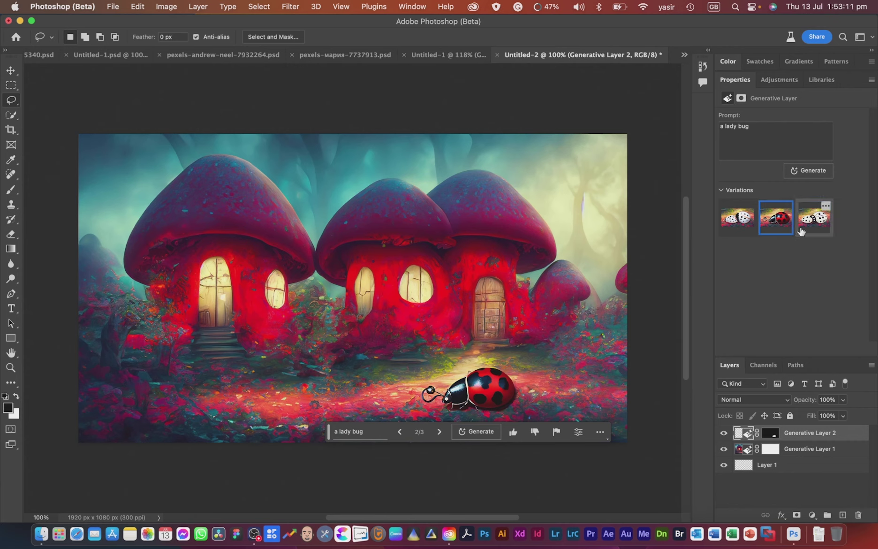
{"action": "left_click", "coordinate": [813, 225]}
{"action": "left_click", "coordinate": [767, 219]}
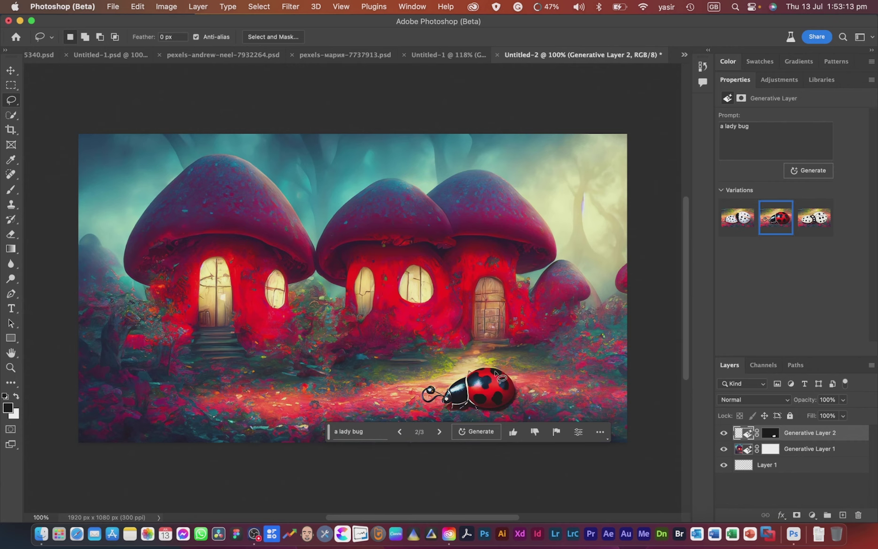
Generate another set of variations from the same ladybug prompt and view the second and third new ones
{"action": "left_click", "coordinate": [820, 172]}
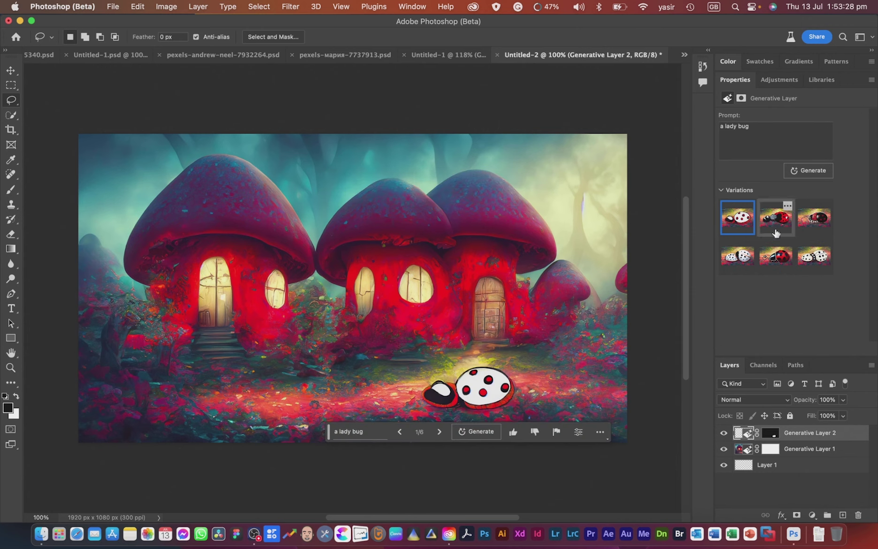
{"action": "left_click", "coordinate": [776, 233]}
{"action": "left_click", "coordinate": [823, 227]}
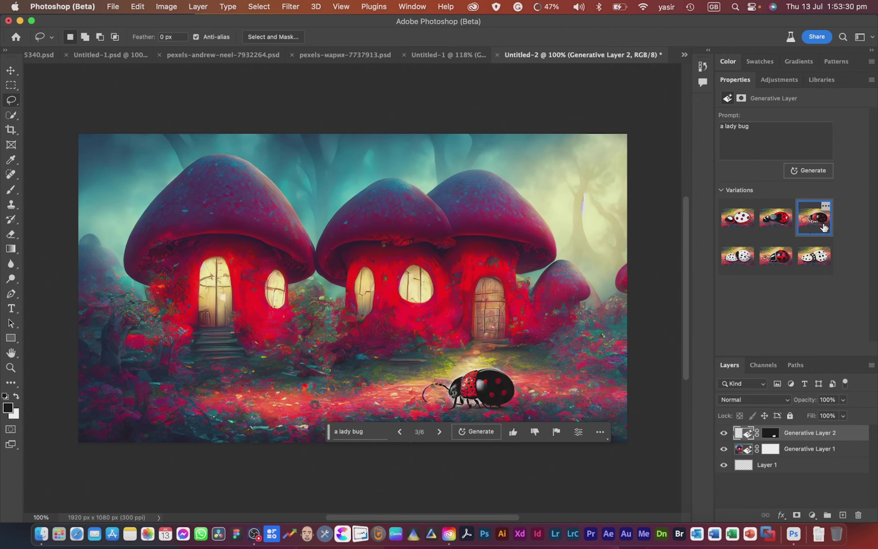
Switch back to the red ladybug variation from the first set and delete the ladybug's generative layer
{"action": "left_click", "coordinate": [782, 263]}
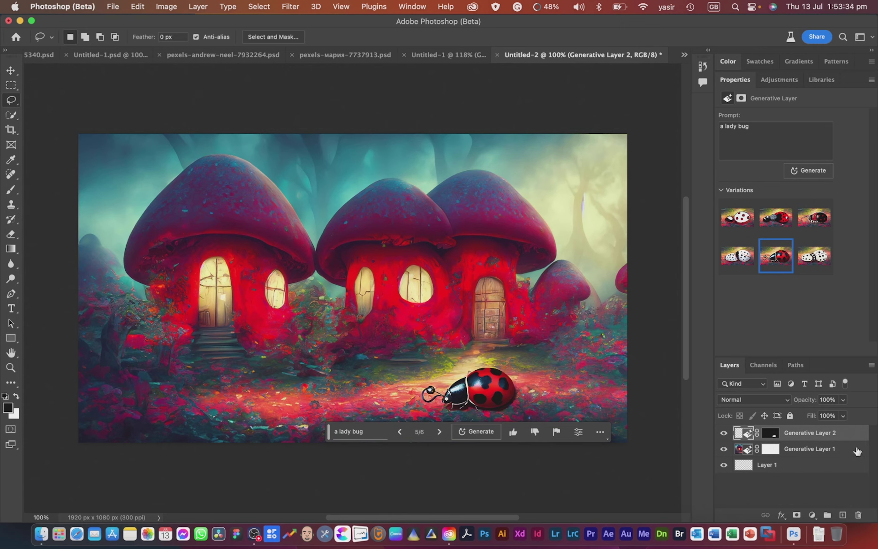
{"action": "left_click_drag", "start_coordinate": [857, 435], "coordinate": [858, 515]}
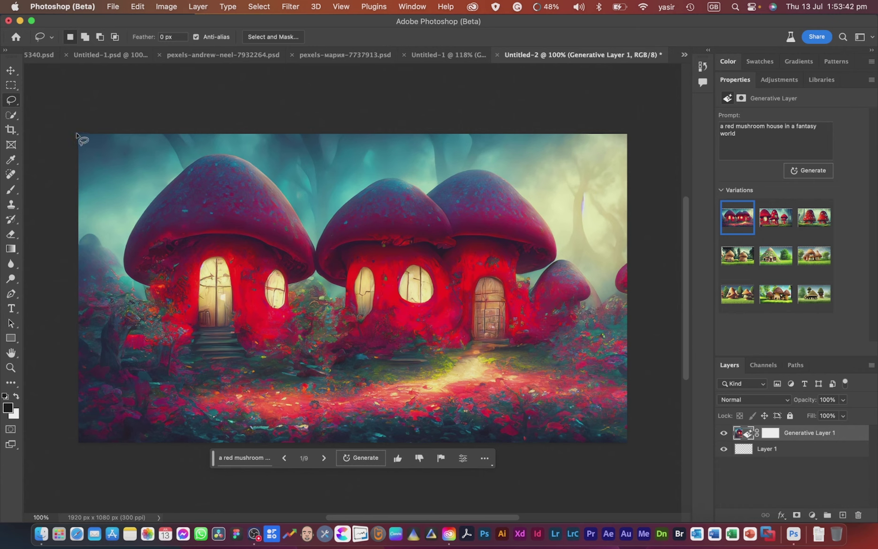
Lasso the background above the mushroom roofs across the full image width and generate "trees in the background" with Generative Fill
{"action": "mouse_move", "coordinate": [78, 135]}
{"action": "left_mouse_down"}
{"action": "mouse_move", "coordinate": [79, 181]}
{"action": "mouse_move", "coordinate": [91, 206]}
{"action": "mouse_move", "coordinate": [134, 207]}
{"action": "mouse_move", "coordinate": [182, 167]}
{"action": "left_mouse_up"}
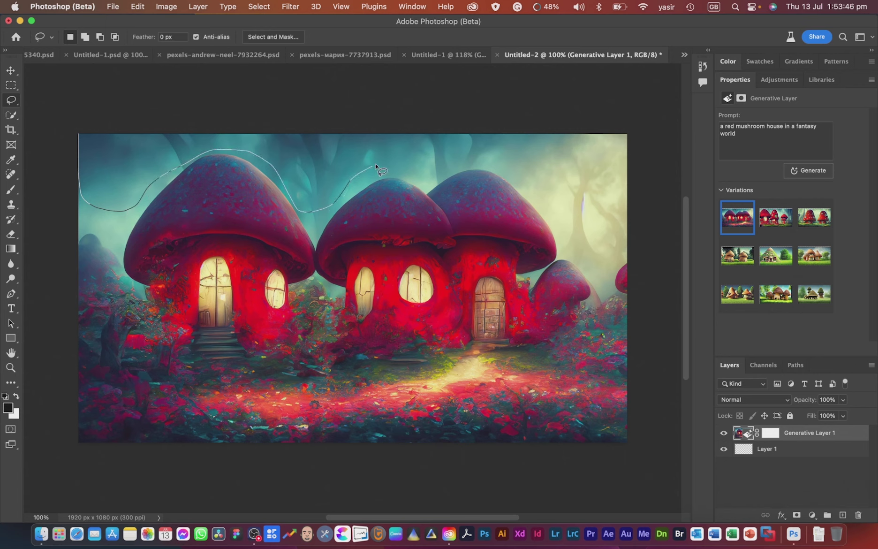
{"action": "left_click_drag", "start_coordinate": [375, 164], "coordinate": [425, 175]}
{"action": "mouse_move", "coordinate": [510, 165]}
{"action": "left_mouse_down"}
{"action": "mouse_move", "coordinate": [576, 247]}
{"action": "mouse_move", "coordinate": [610, 254]}
{"action": "mouse_move", "coordinate": [628, 243]}
{"action": "mouse_move", "coordinate": [634, 226]}
{"action": "mouse_move", "coordinate": [604, 107]}
{"action": "mouse_move", "coordinate": [471, 87]}
{"action": "mouse_move", "coordinate": [79, 119]}
{"action": "left_mouse_up"}
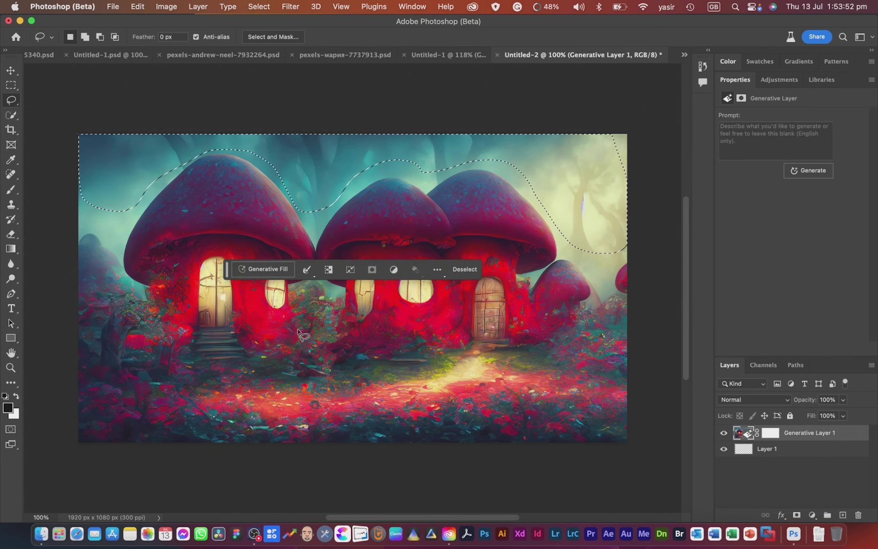
{"action": "left_click", "coordinate": [263, 269]}
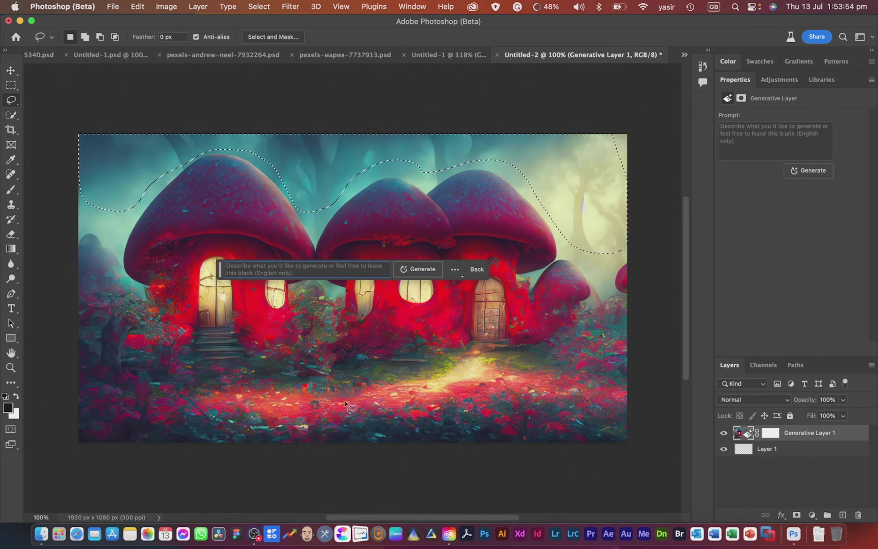
{"action": "type", "text": "trees"}
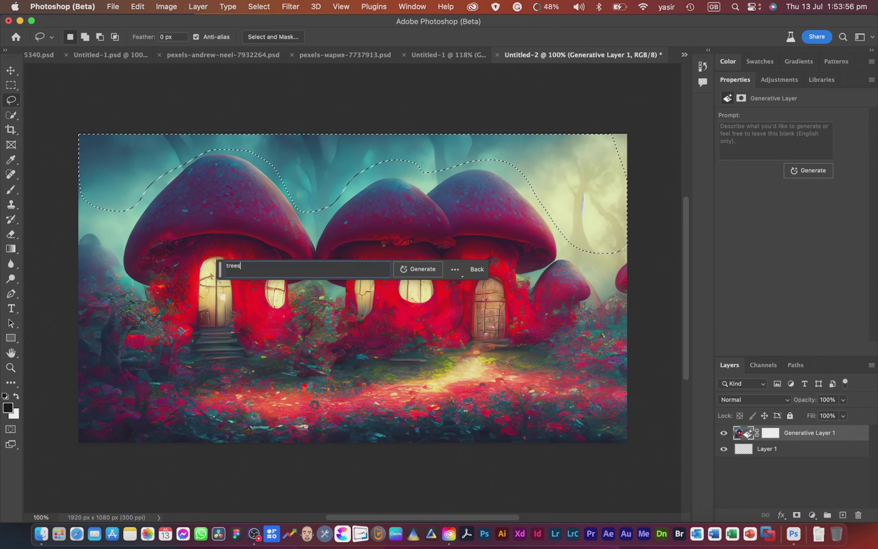
{"action": "type", "text": " in the "}
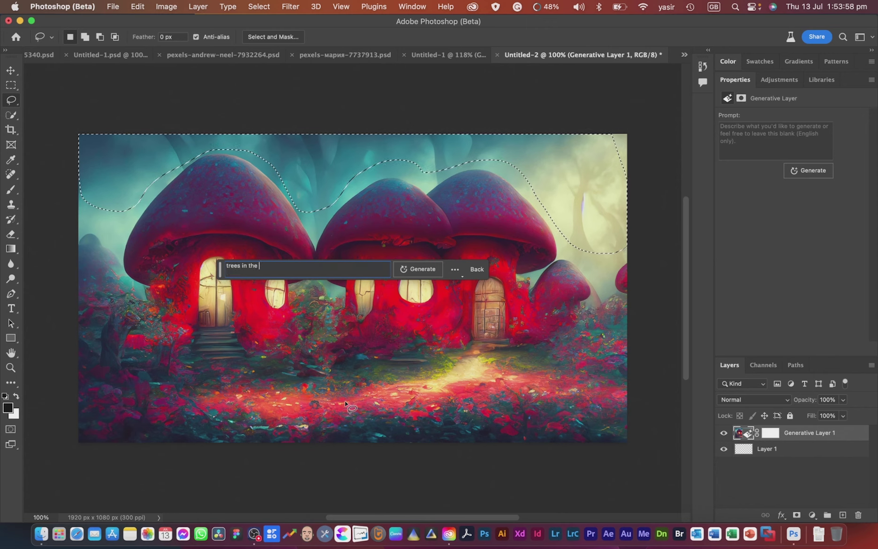
{"action": "type", "text": "background"}
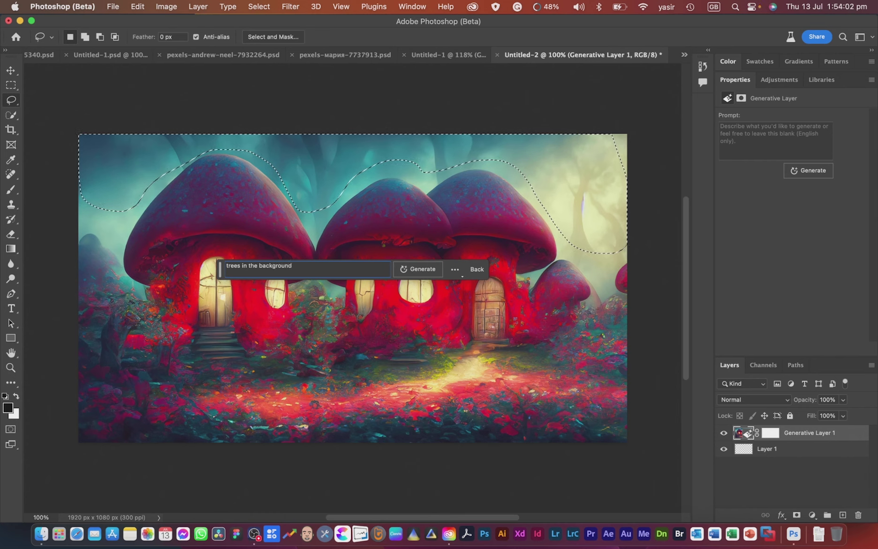
{"action": "key", "text": "Return"}
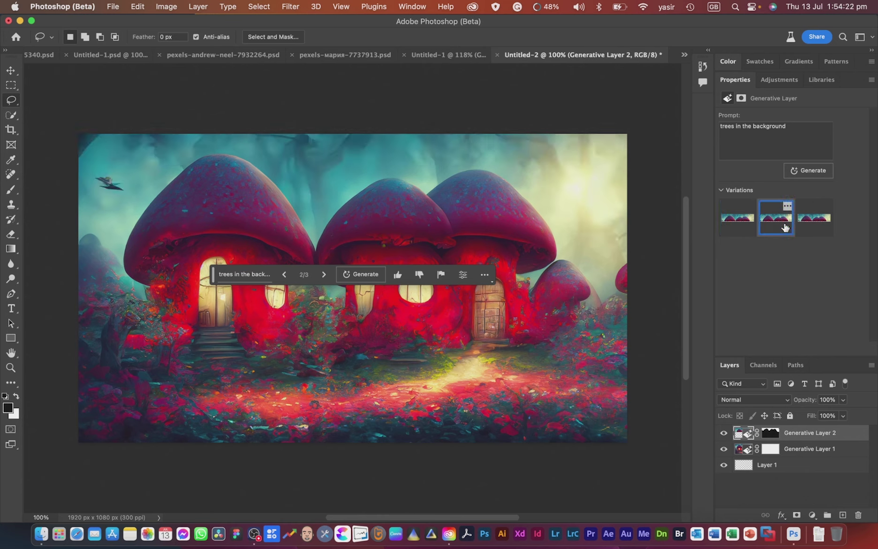
Compare the three tree background variations and delete their generative layer
{"action": "left_click", "coordinate": [820, 226]}
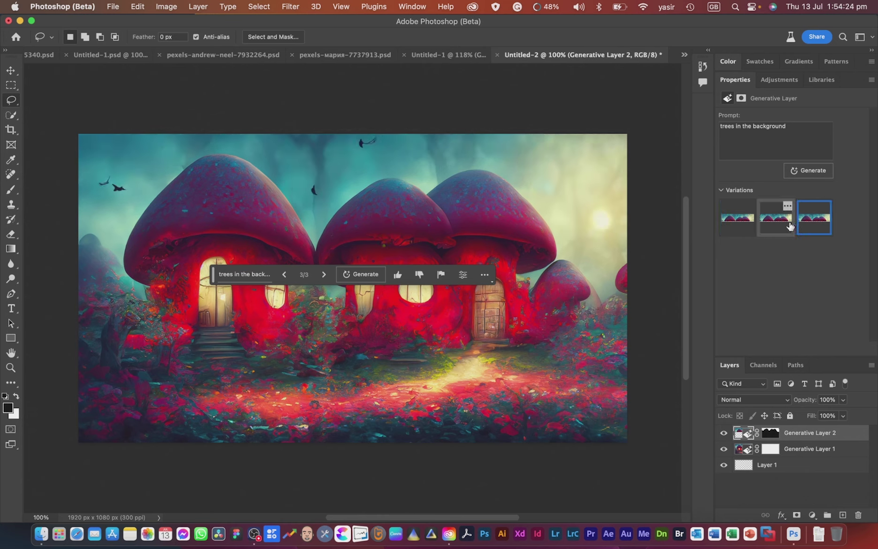
{"action": "left_click", "coordinate": [775, 225]}
{"action": "left_click", "coordinate": [726, 224]}
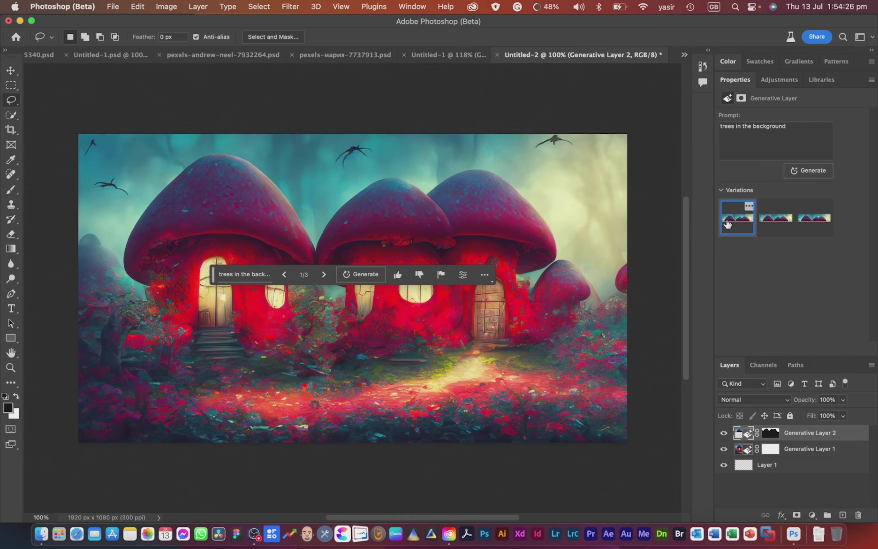
{"action": "left_click_drag", "start_coordinate": [859, 436], "coordinate": [858, 514]}
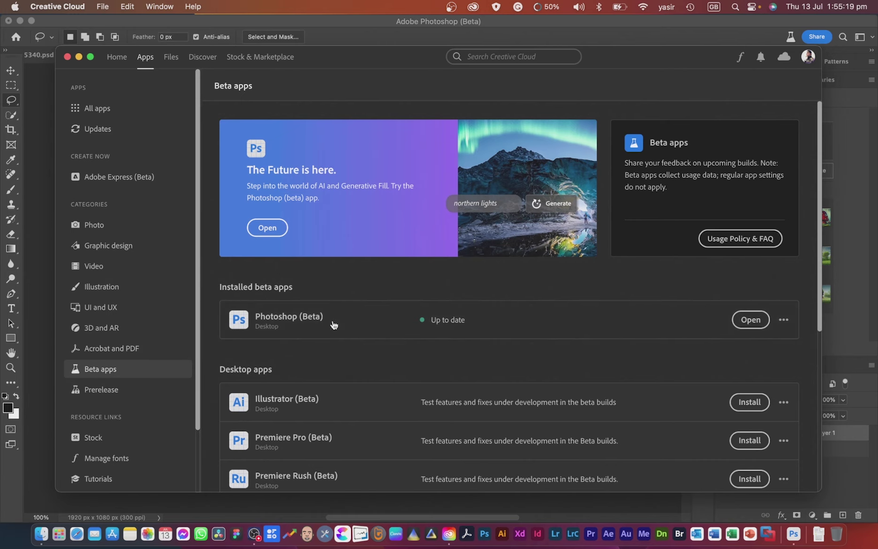
Look through the list of beta apps in Creative Cloud, then close its window to return to Photoshop (Beta)
{"action": "scroll", "coordinate": [384, 419], "scroll_direction": "down", "scroll_amount": 5}
{"action": "scroll", "coordinate": [379, 375], "scroll_direction": "down", "scroll_amount": 3}
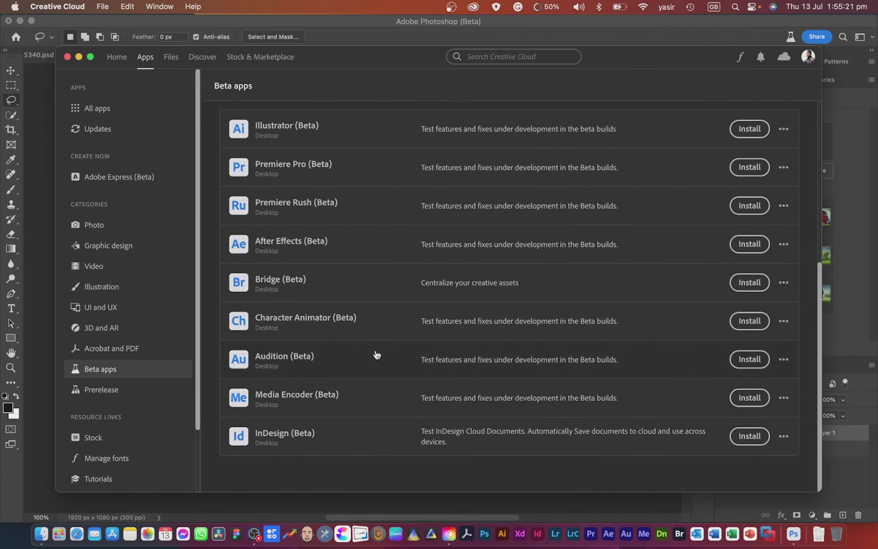
{"action": "scroll", "coordinate": [374, 352], "scroll_direction": "up", "scroll_amount": 5}
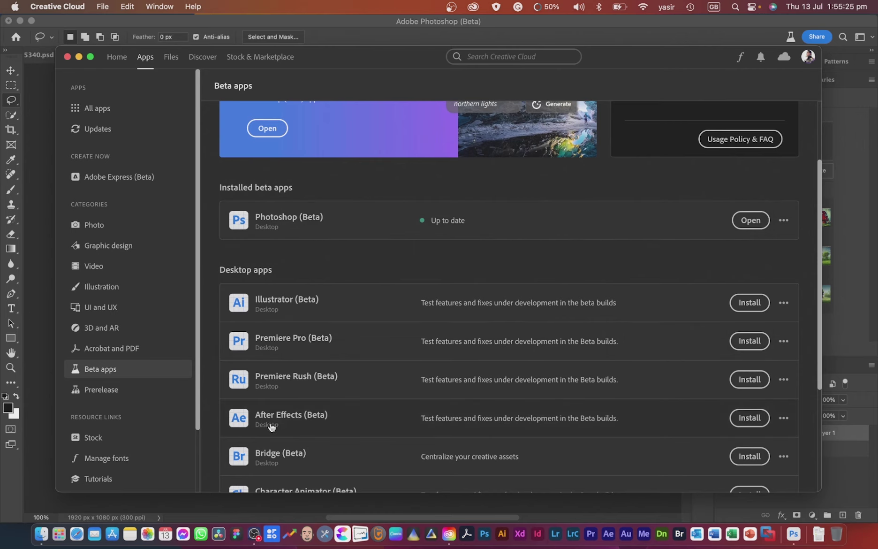
{"action": "left_click", "coordinate": [66, 57]}
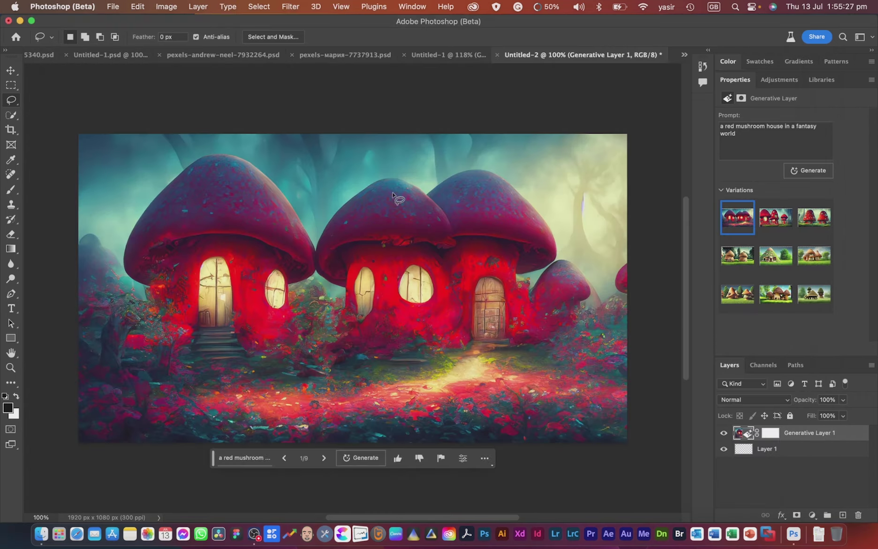